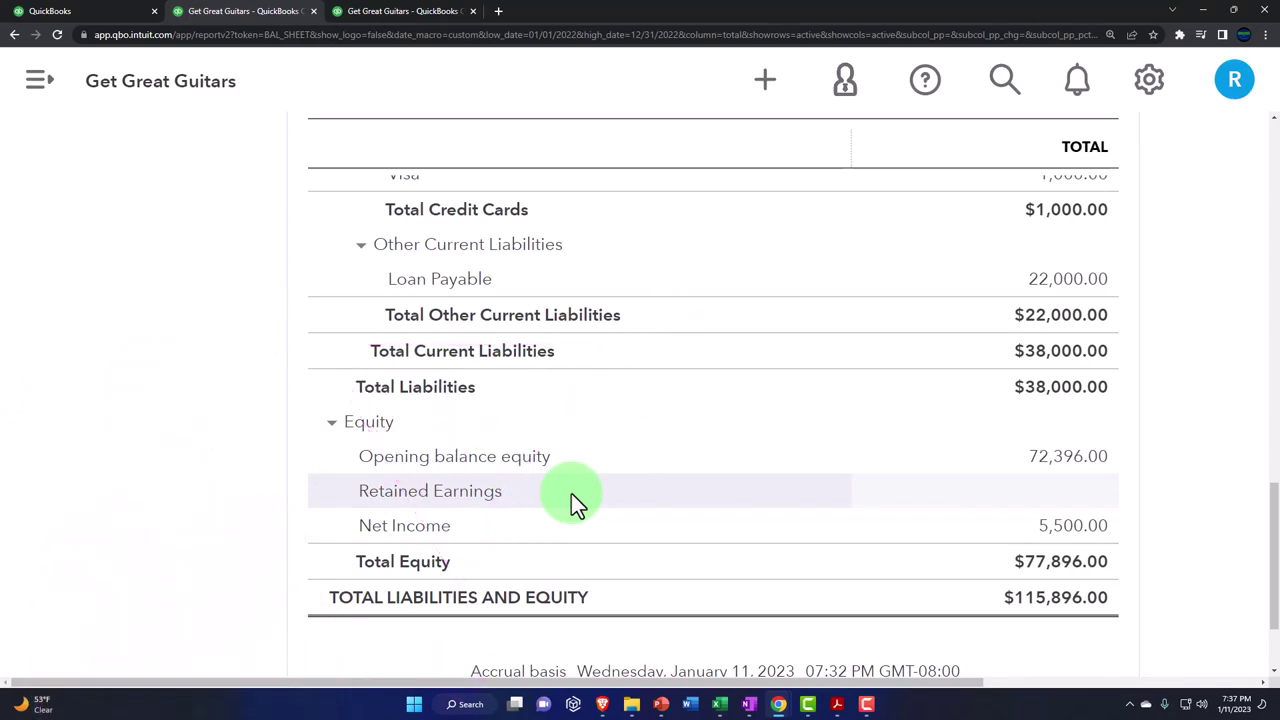
Set the Balance Sheet report period to 01/01/2023 through 12/31/2023, rerun it, and view the equity section.
scroll(571, 493, up, 10)
scroll(557, 478, up, 3)
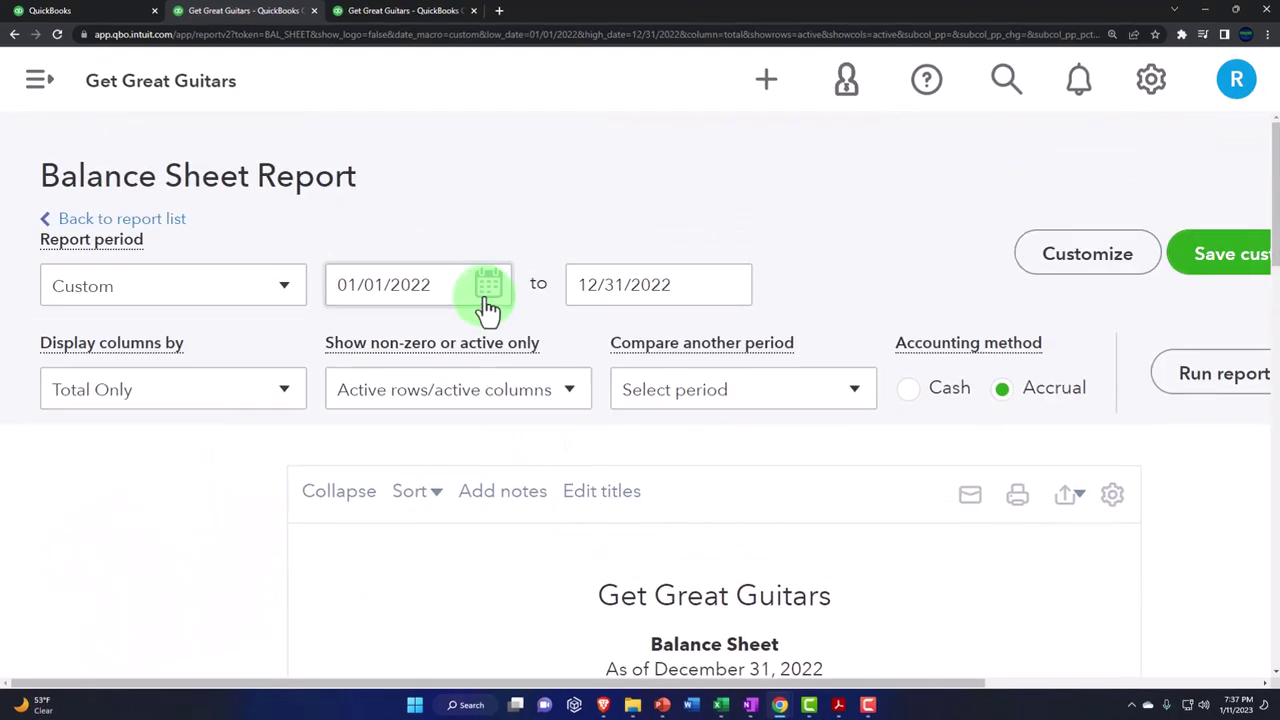
click(486, 300)
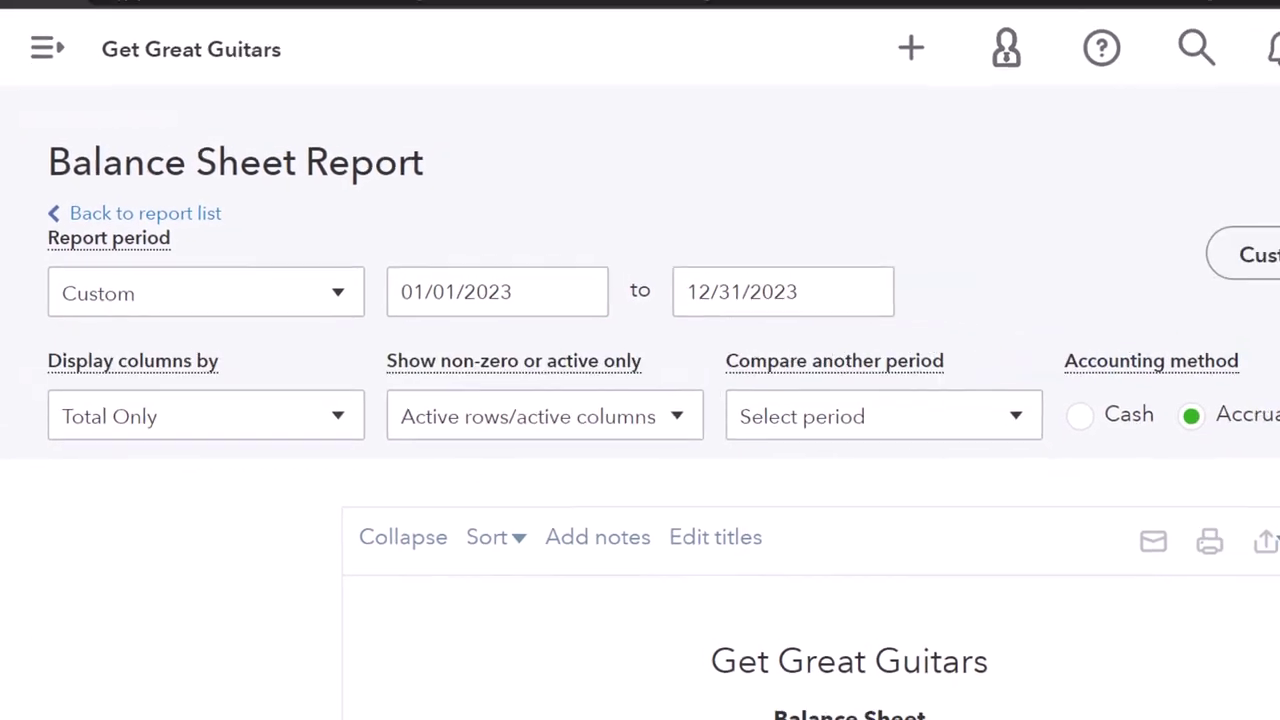
scroll(1071, 416, down, 3)
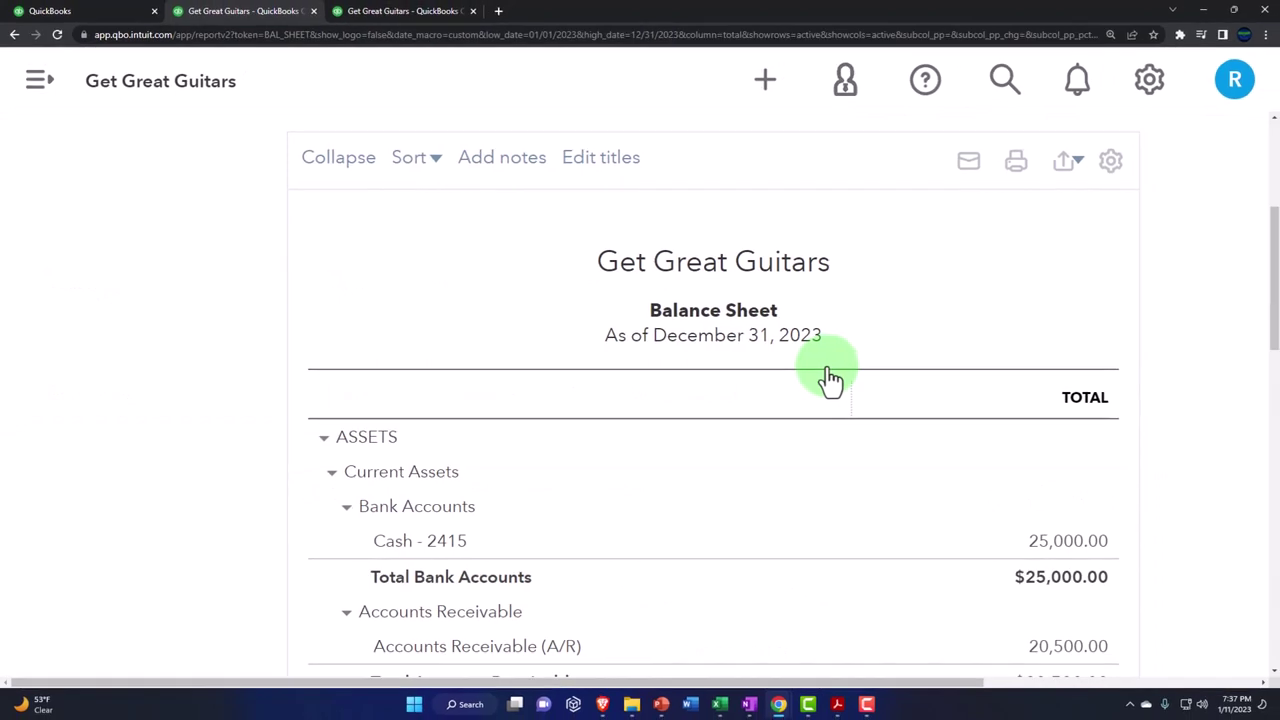
scroll(818, 428, down, 15)
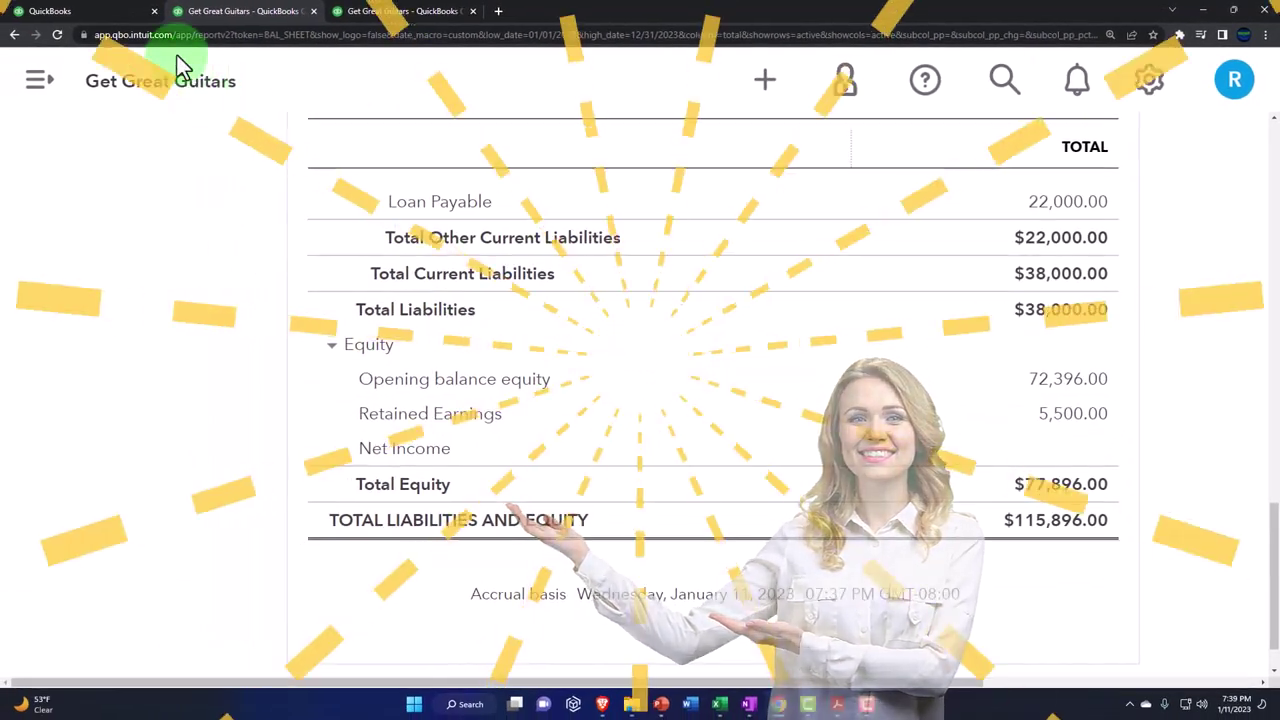
Return to the QuickBooks home page, reduce the page zoom to 150%, and open the company's chart of accounts.
click(115, 11)
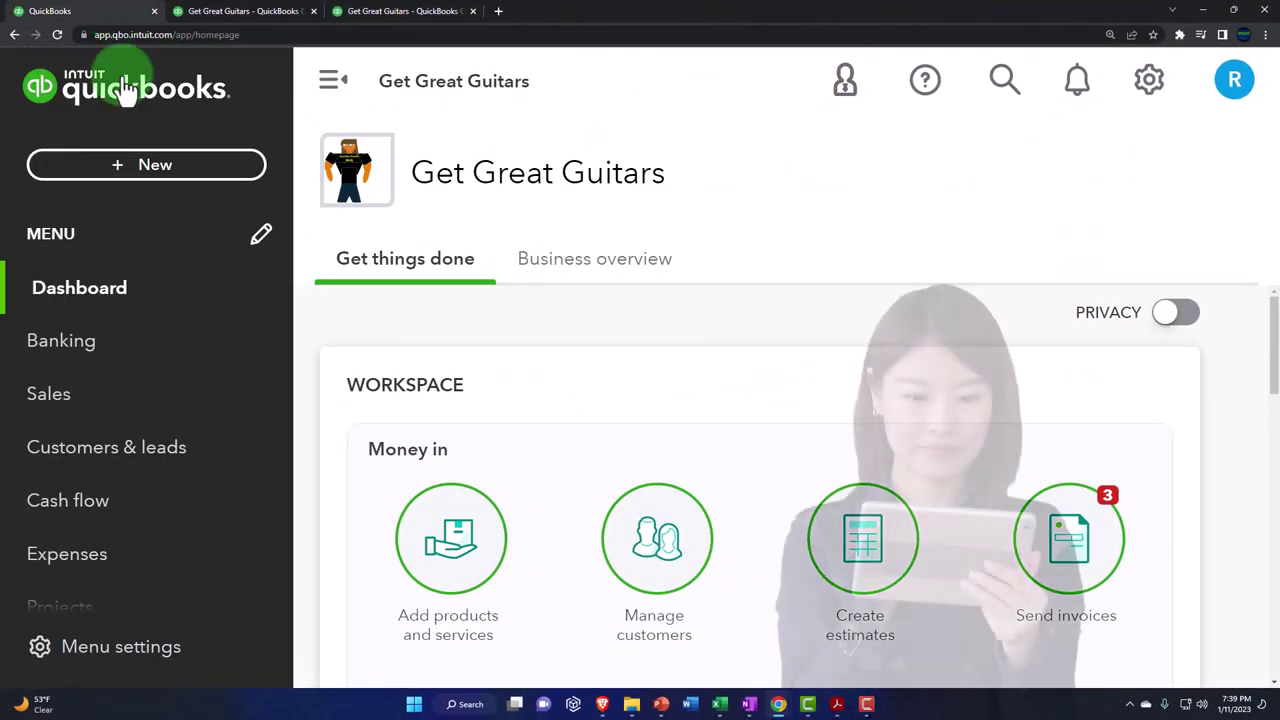
key(ctrl+minus)
key(ctrl+minus)
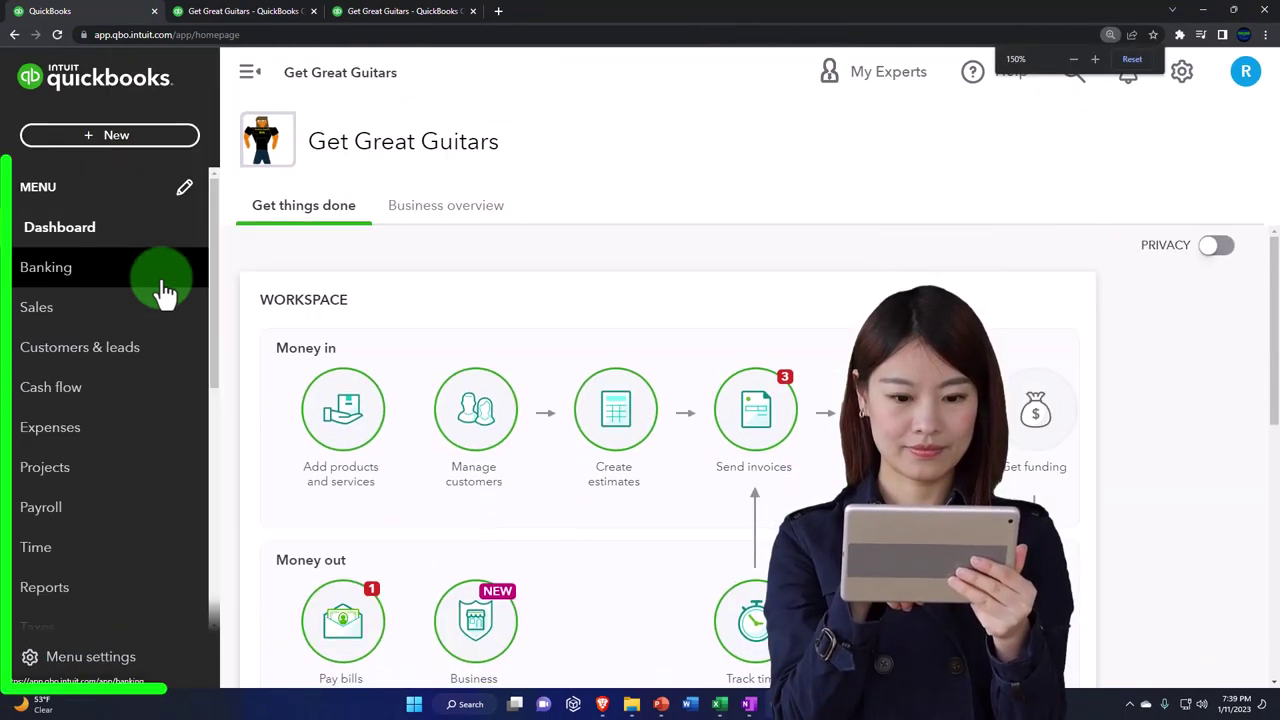
scroll(143, 471, down, 3)
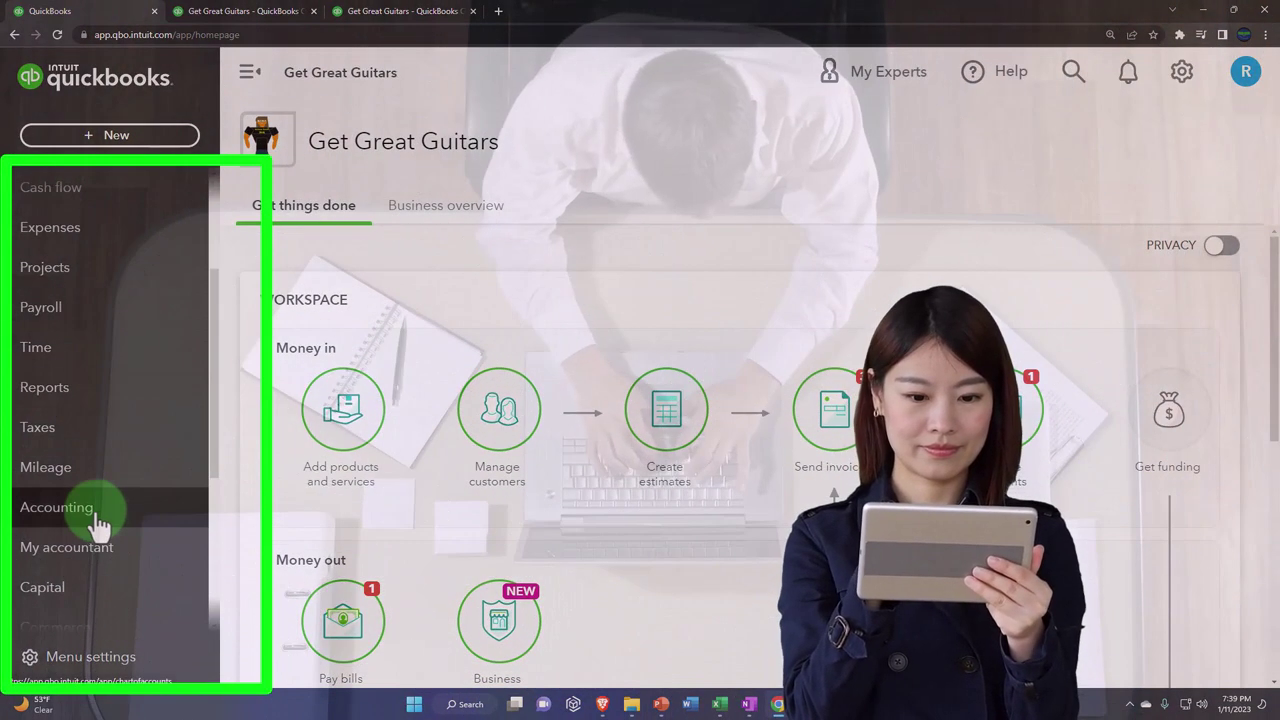
click(100, 515)
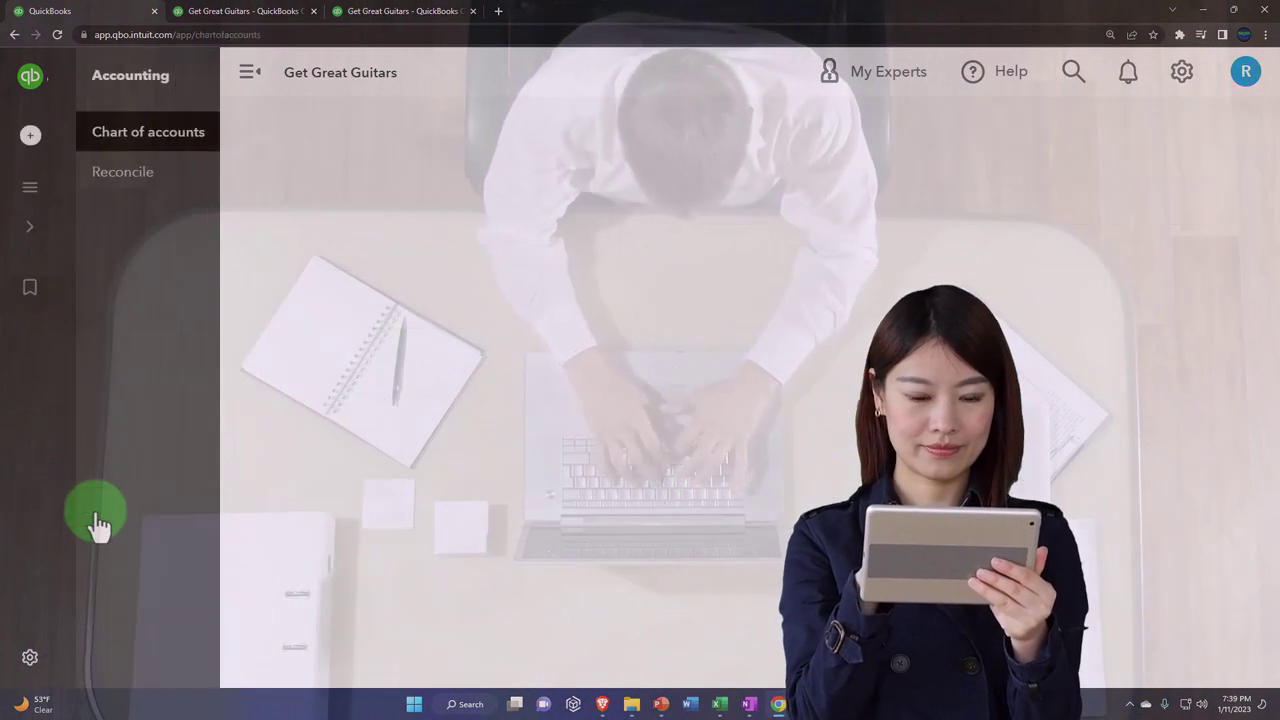
click(100, 140)
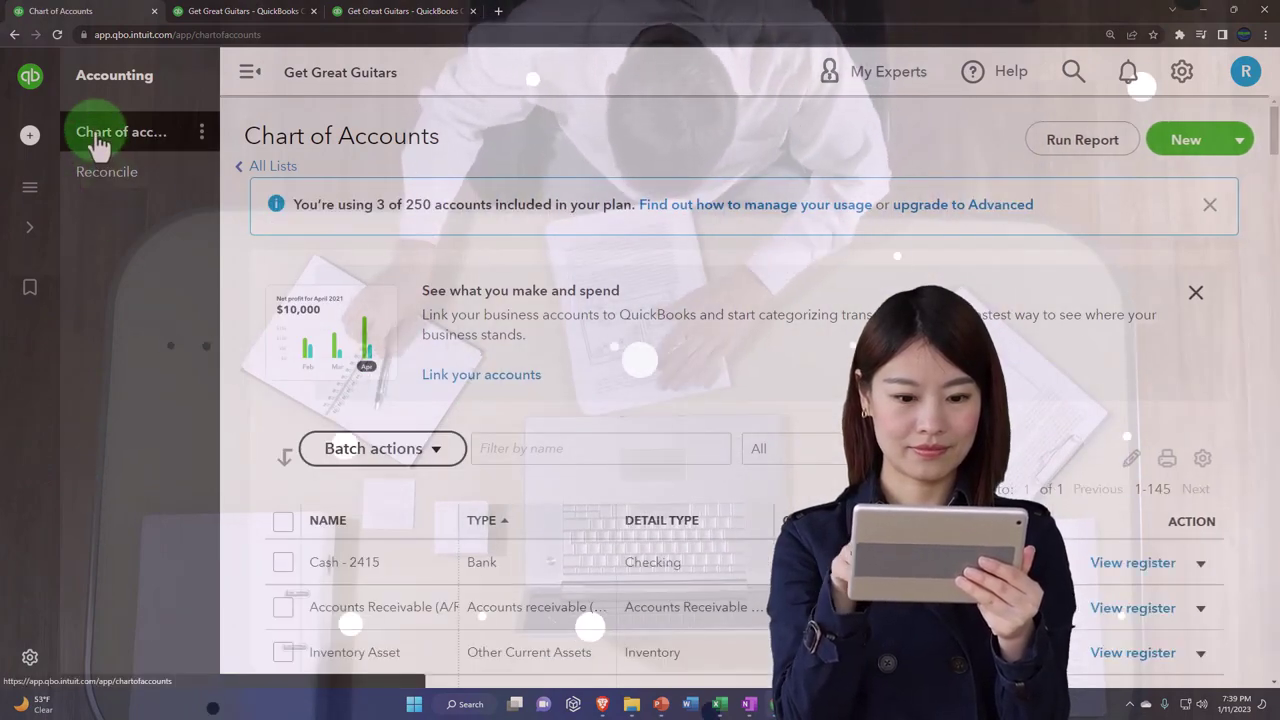
scroll(697, 308, down, 2)
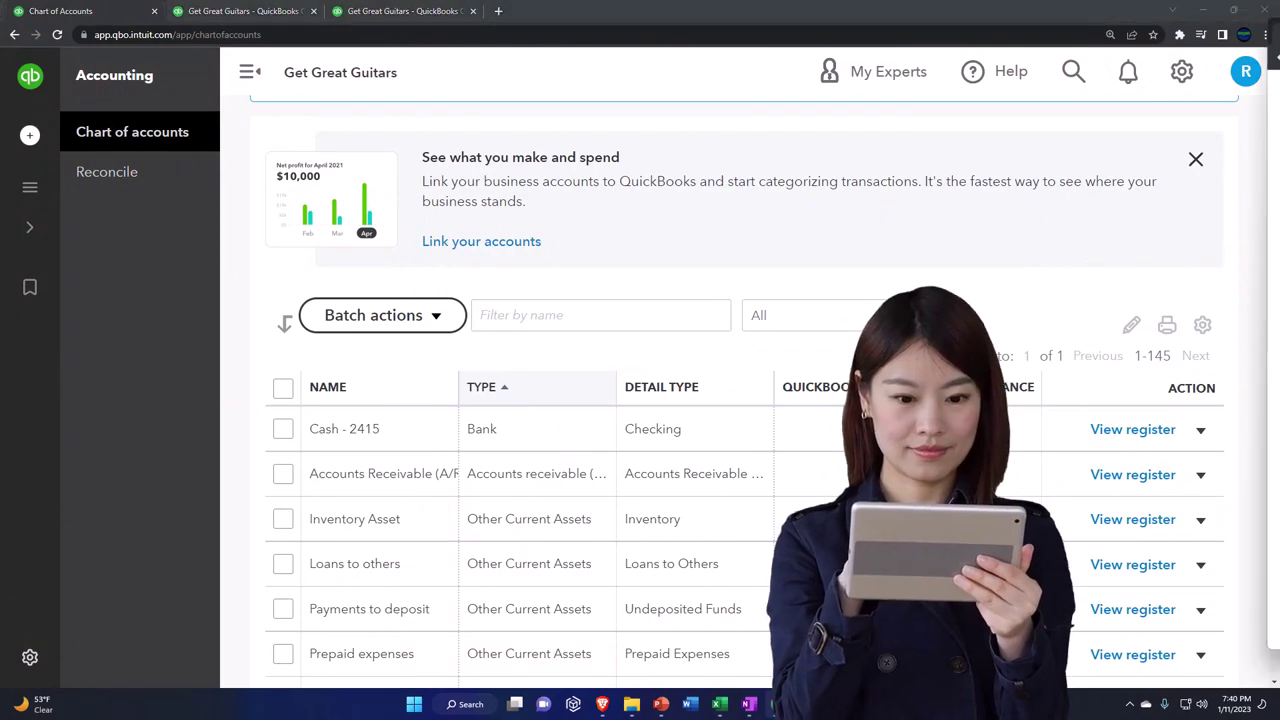
Bring up the Sample Company window and open its Bookkeeping section to view the options there.
drag(1279, 71, 523, 45)
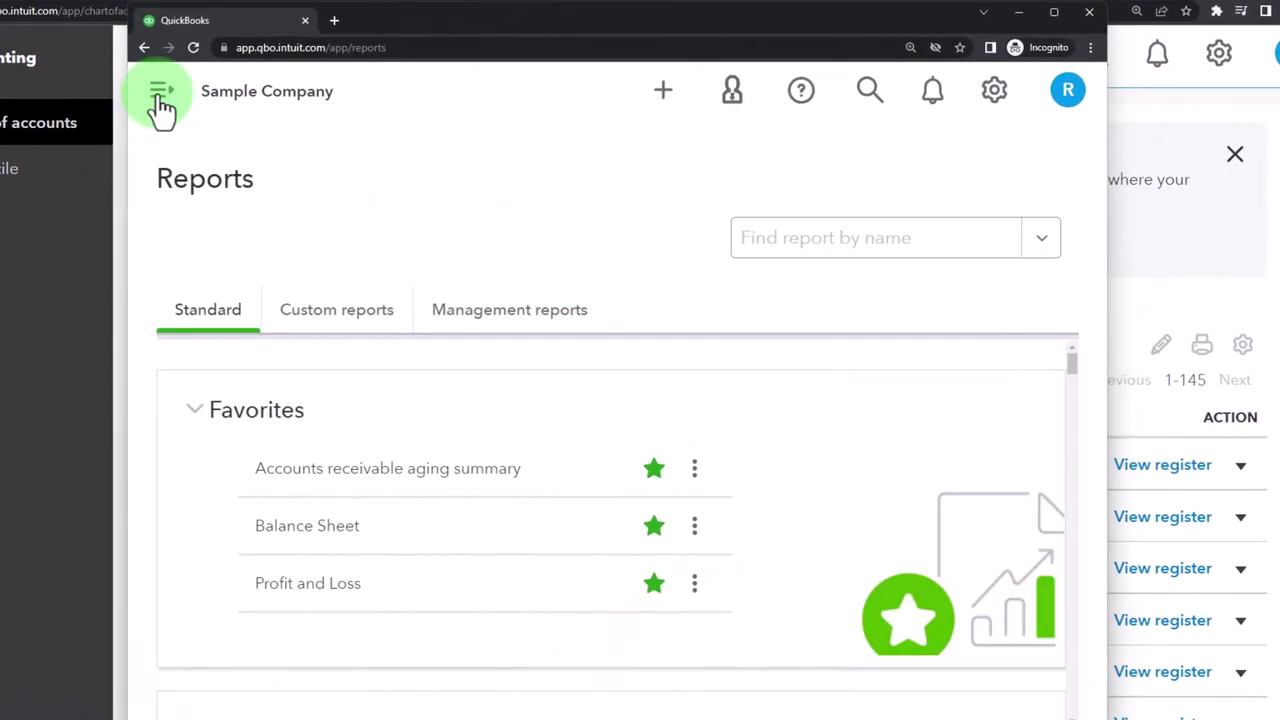
click(161, 95)
scroll(185, 343, down, 2)
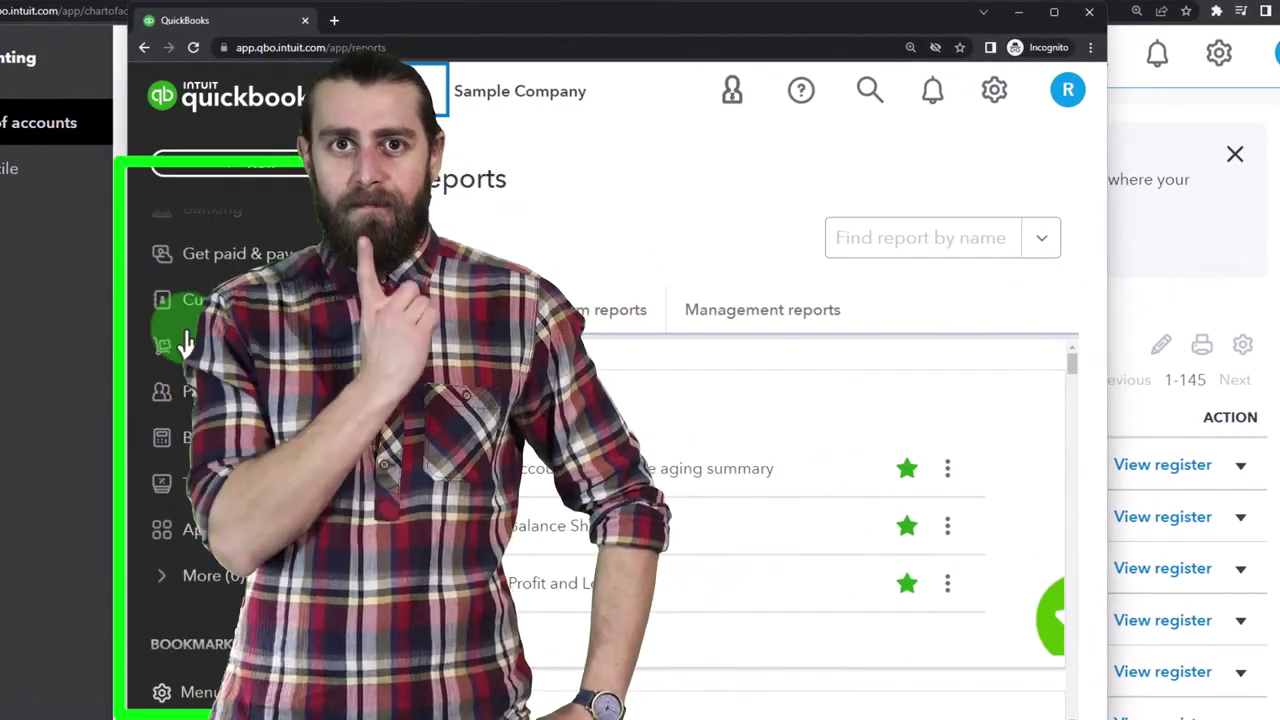
scroll(185, 343, down, 1)
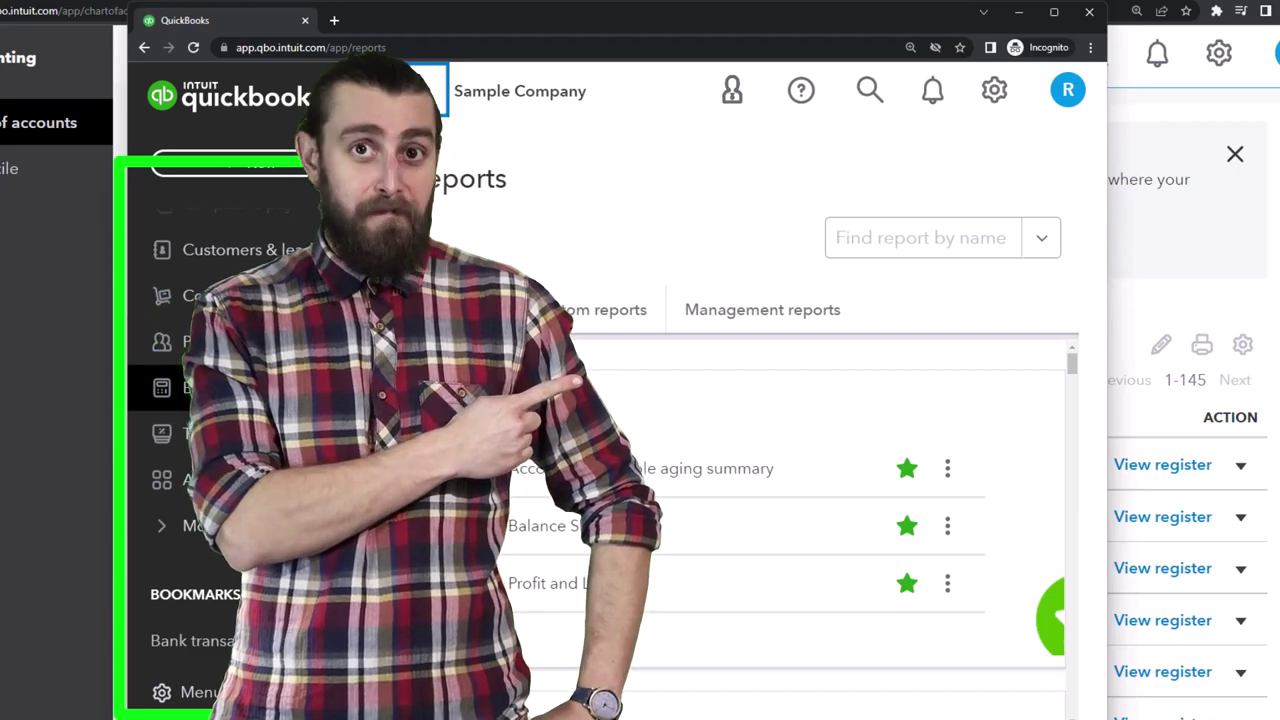
click(161, 387)
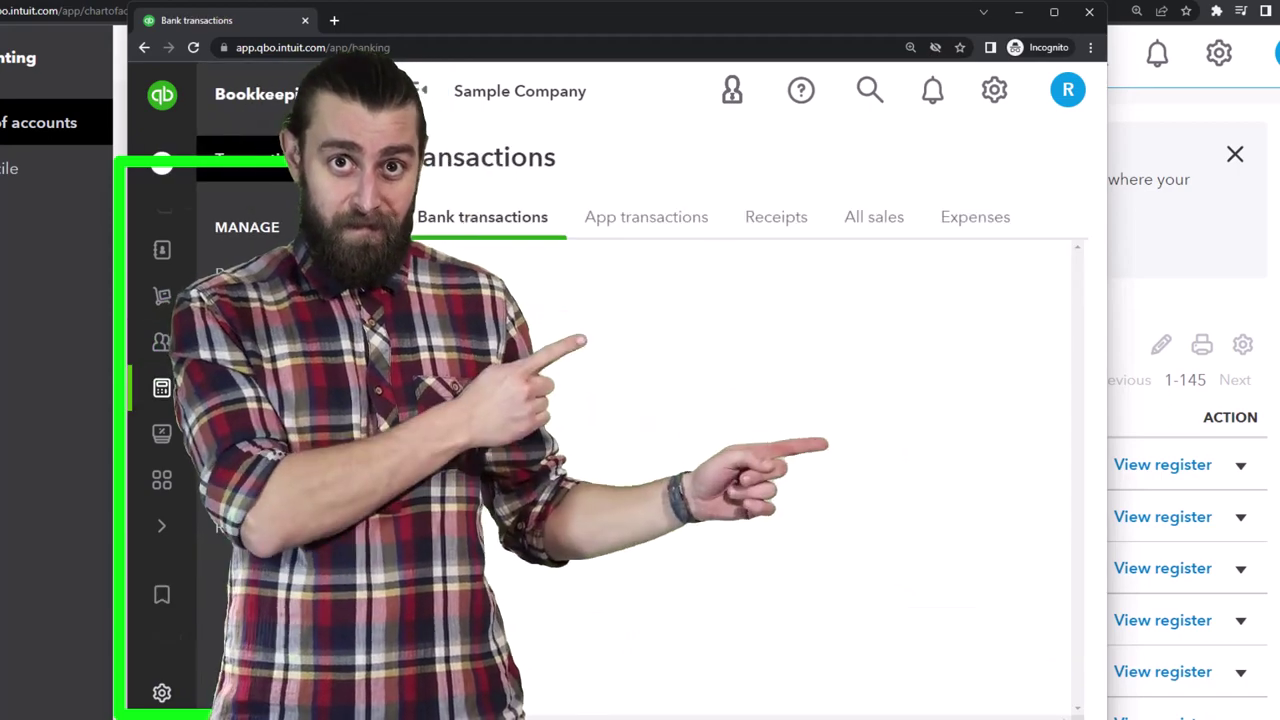
click(255, 300)
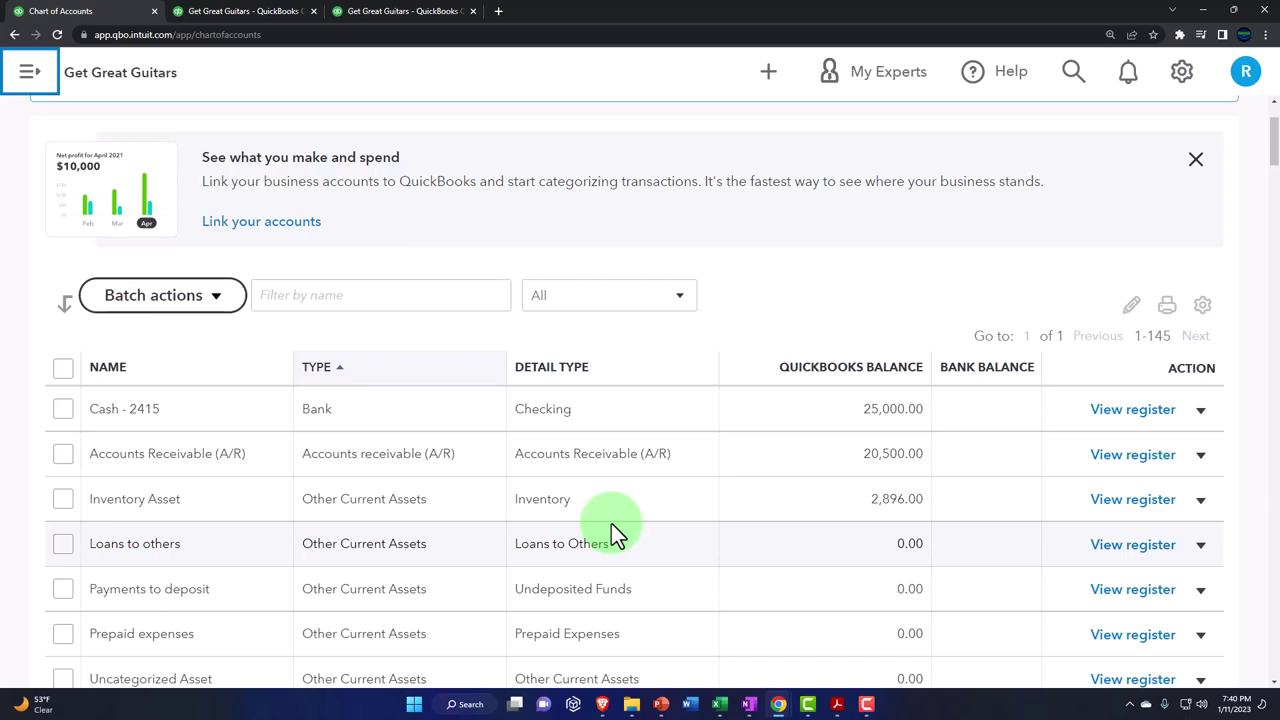
Rename the Retained Earnings equity account in the Get Great Guitars chart of accounts to Owner's Equity and save it.
scroll(611, 523, down, 2)
scroll(611, 523, down, 2)
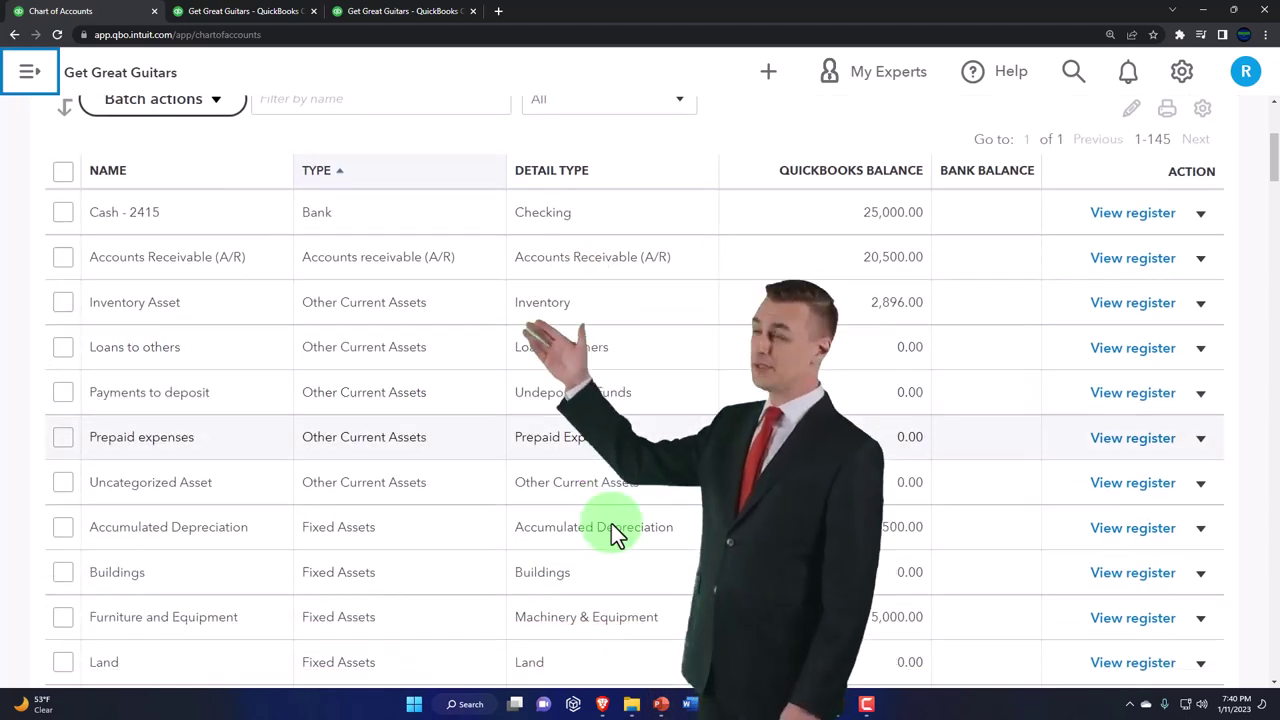
scroll(611, 523, down, 2)
scroll(611, 523, down, 4)
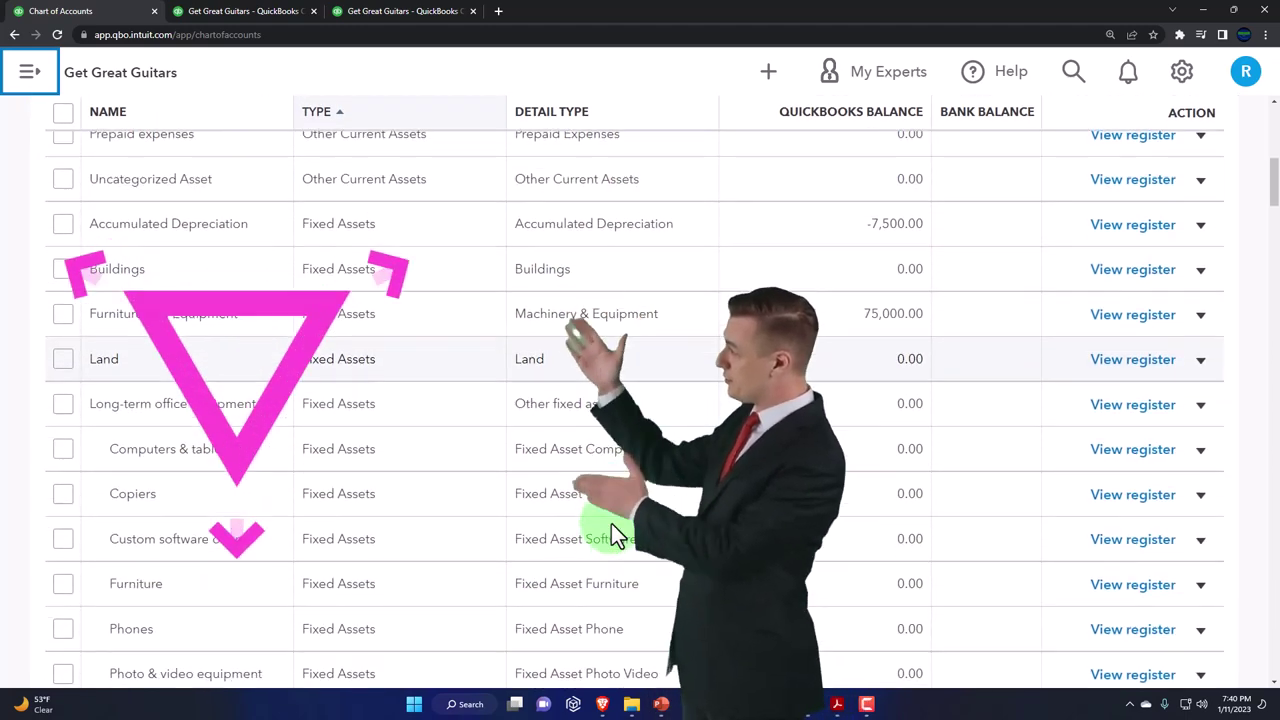
scroll(611, 523, down, 3)
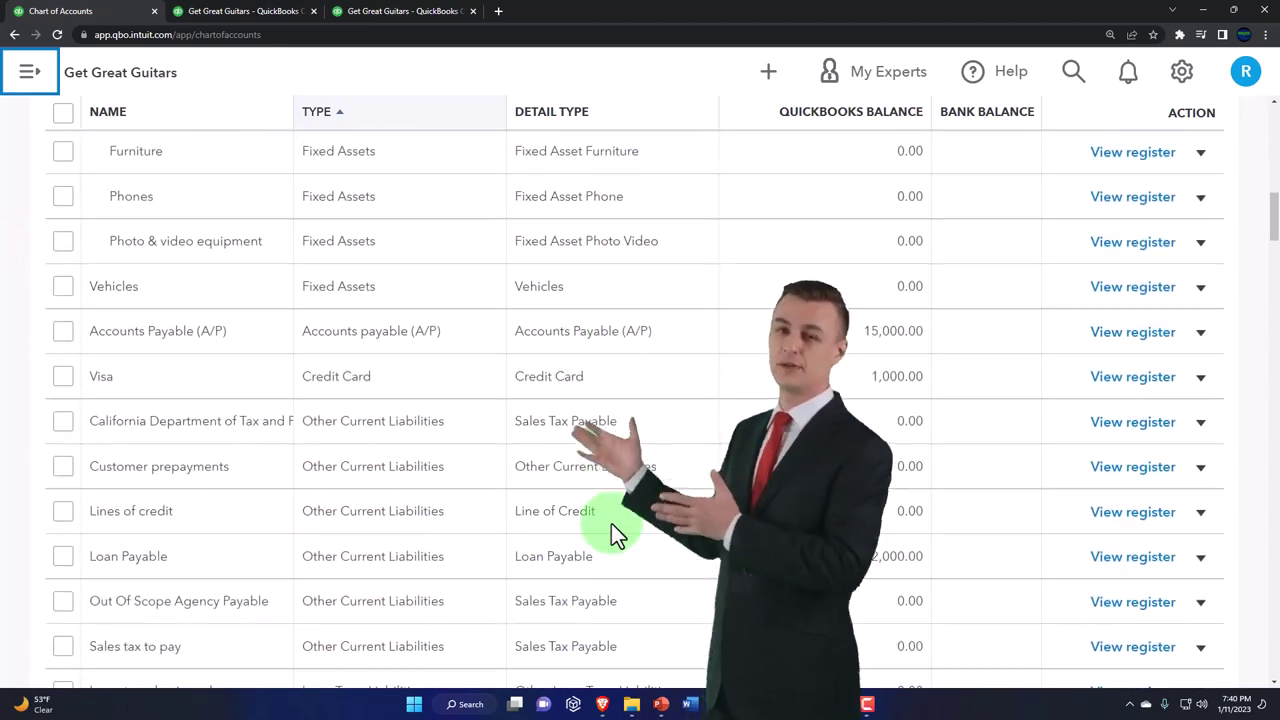
scroll(613, 533, down, 3)
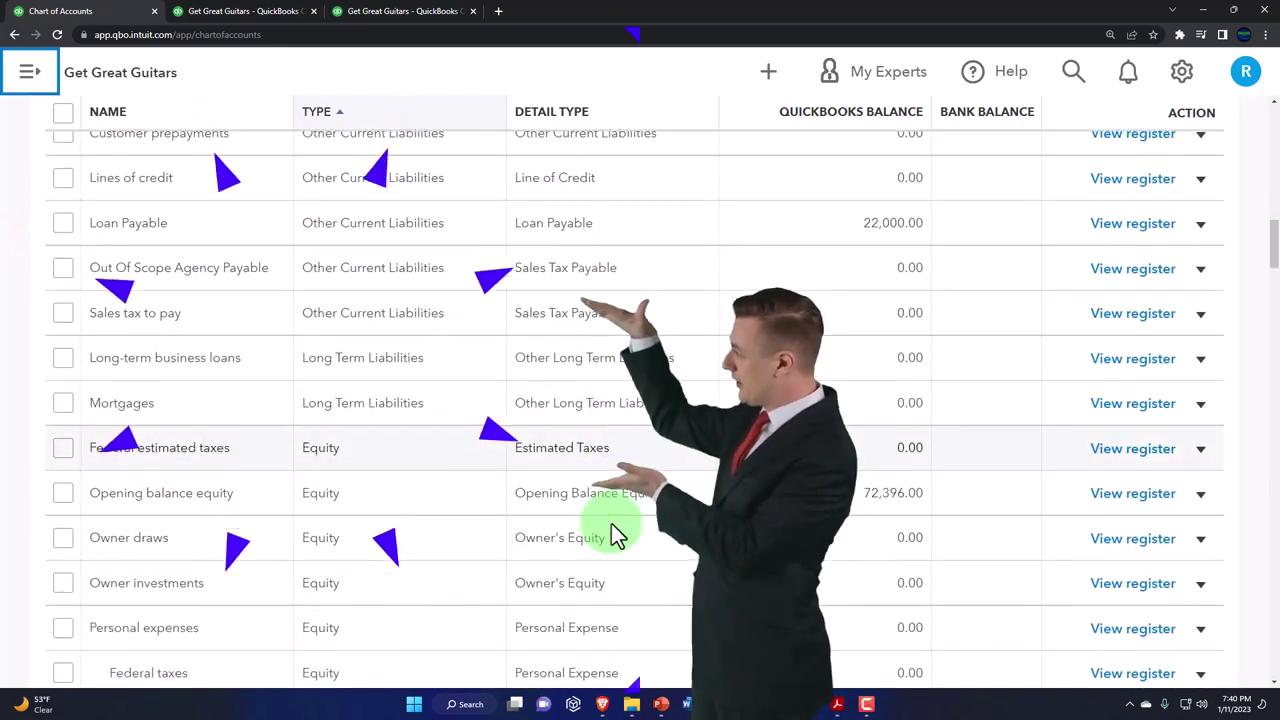
scroll(611, 523, down, 3)
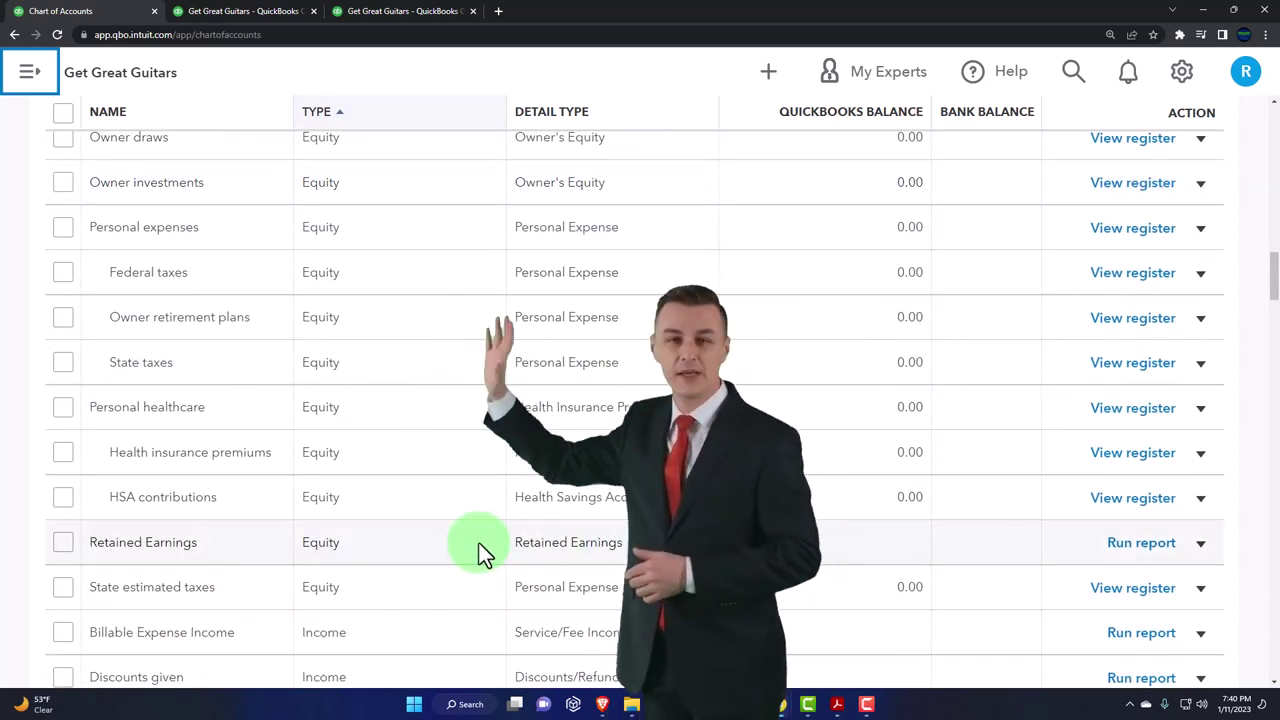
scroll(479, 543, down, 1)
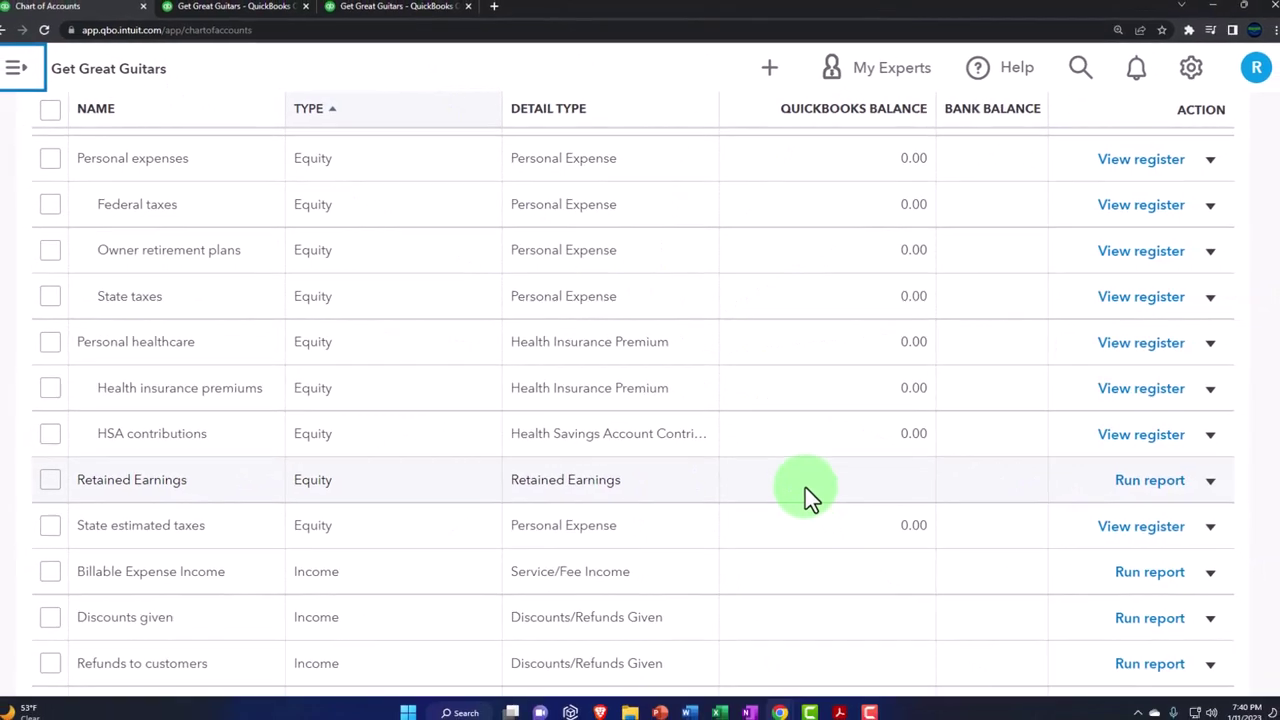
scroll(805, 487, down, 1)
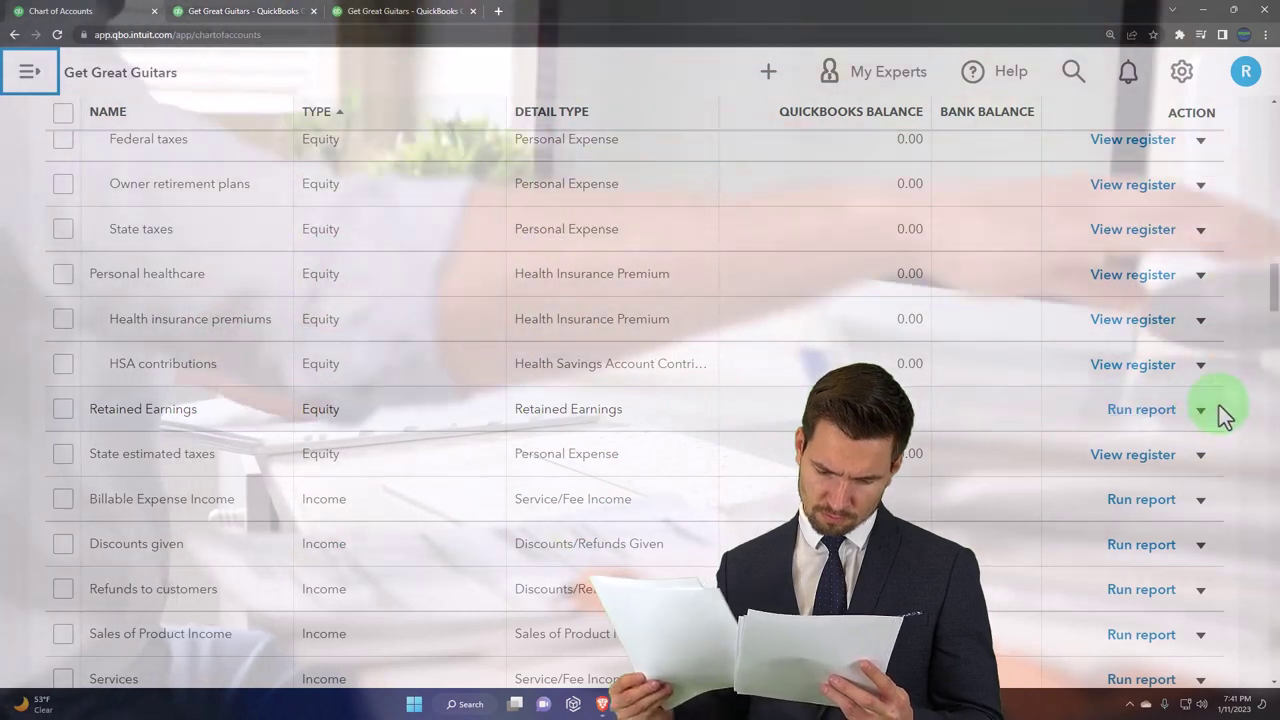
click(1203, 412)
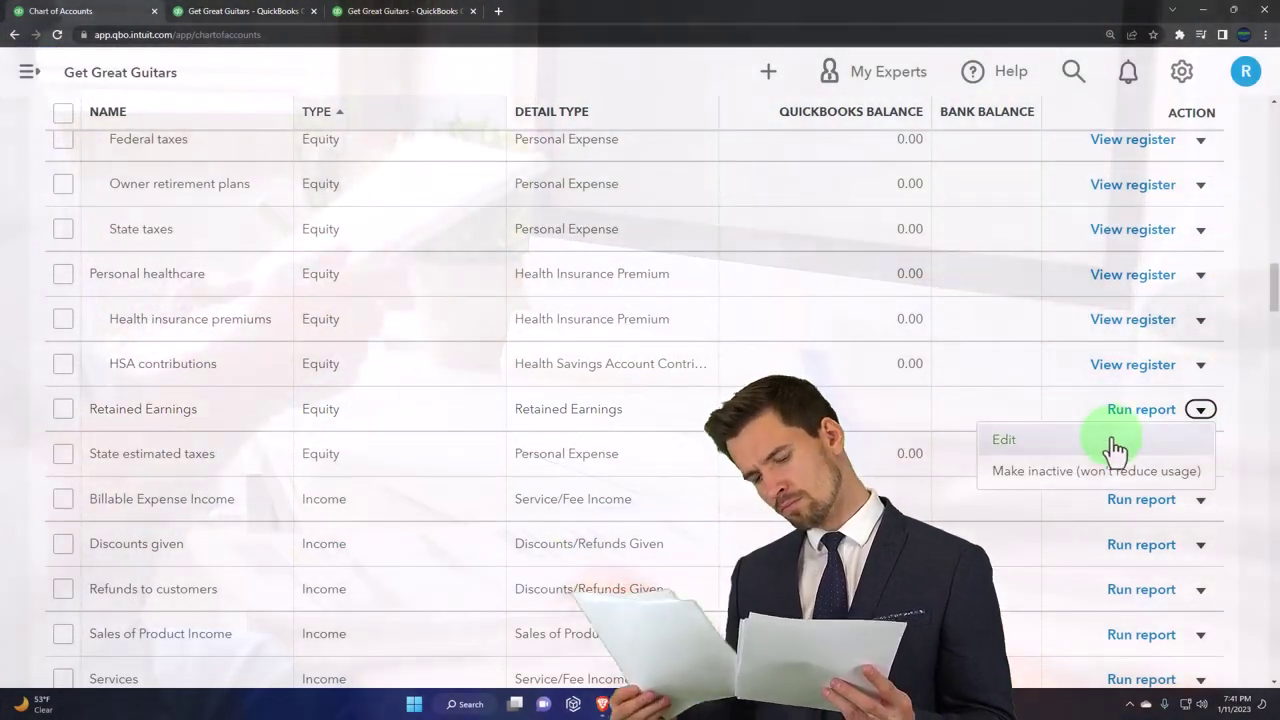
click(1004, 440)
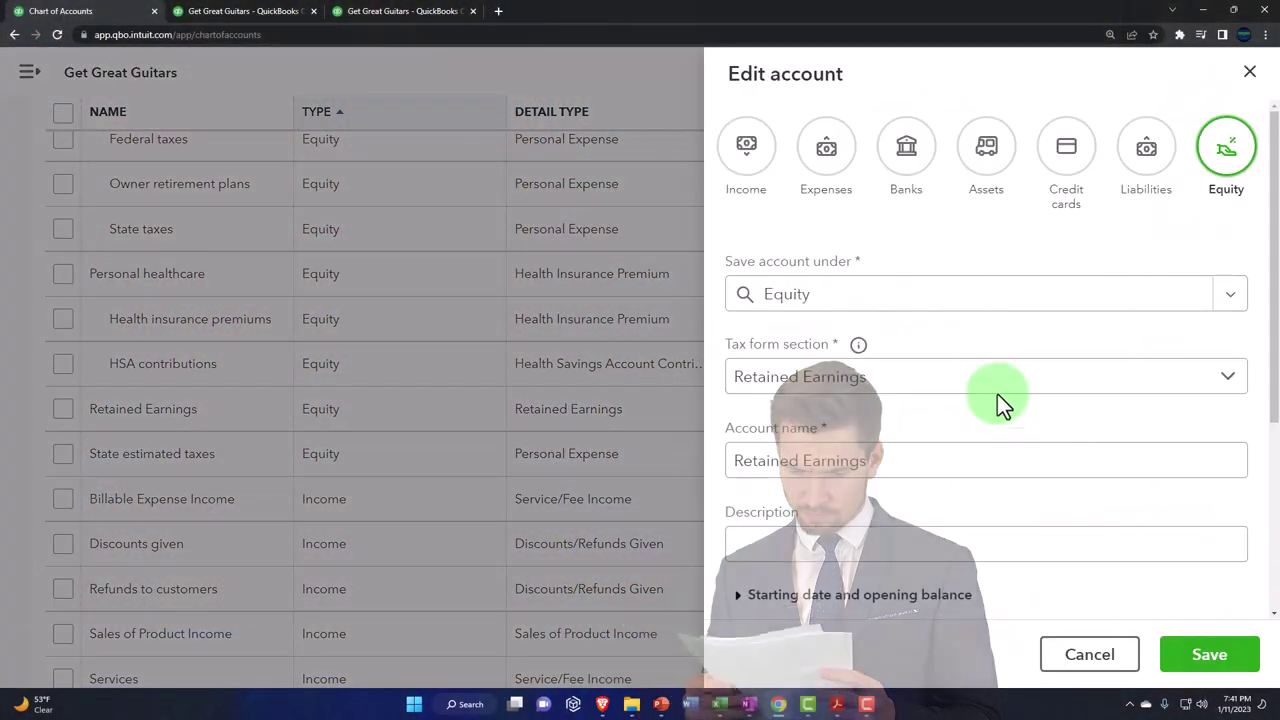
click(871, 302)
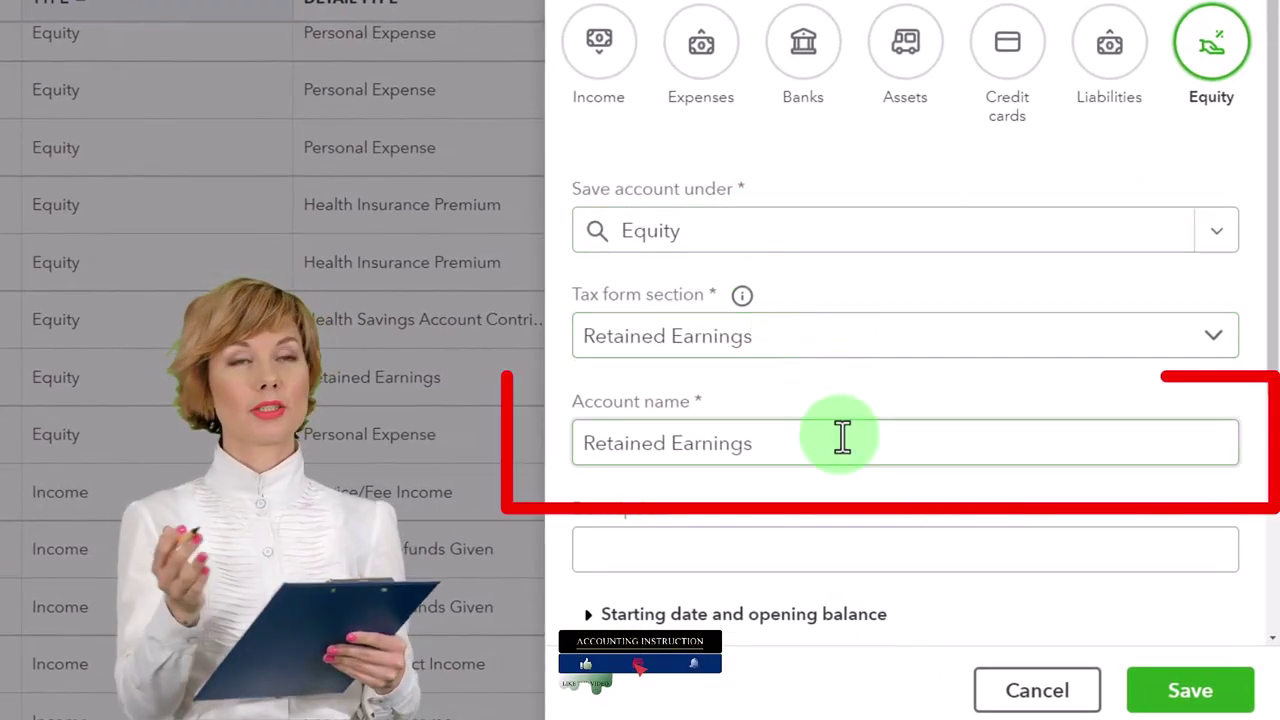
text(Owner's Equity)
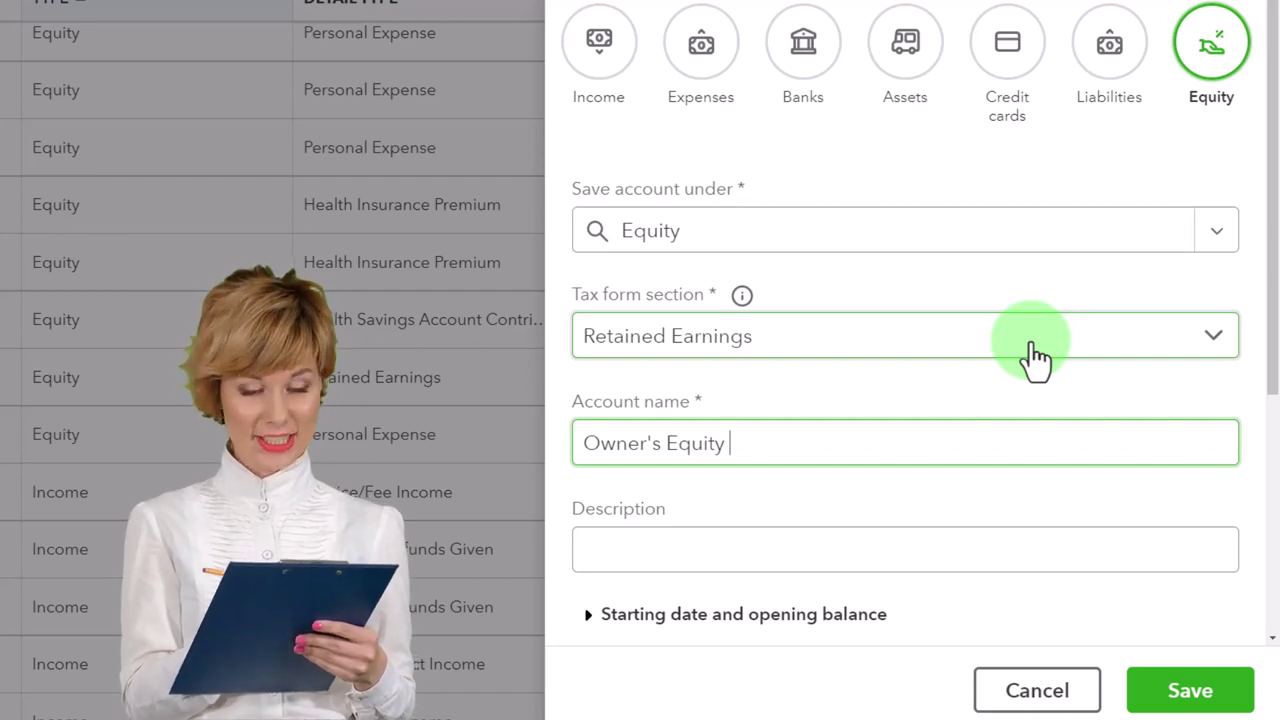
scroll(1035, 355, down, 5)
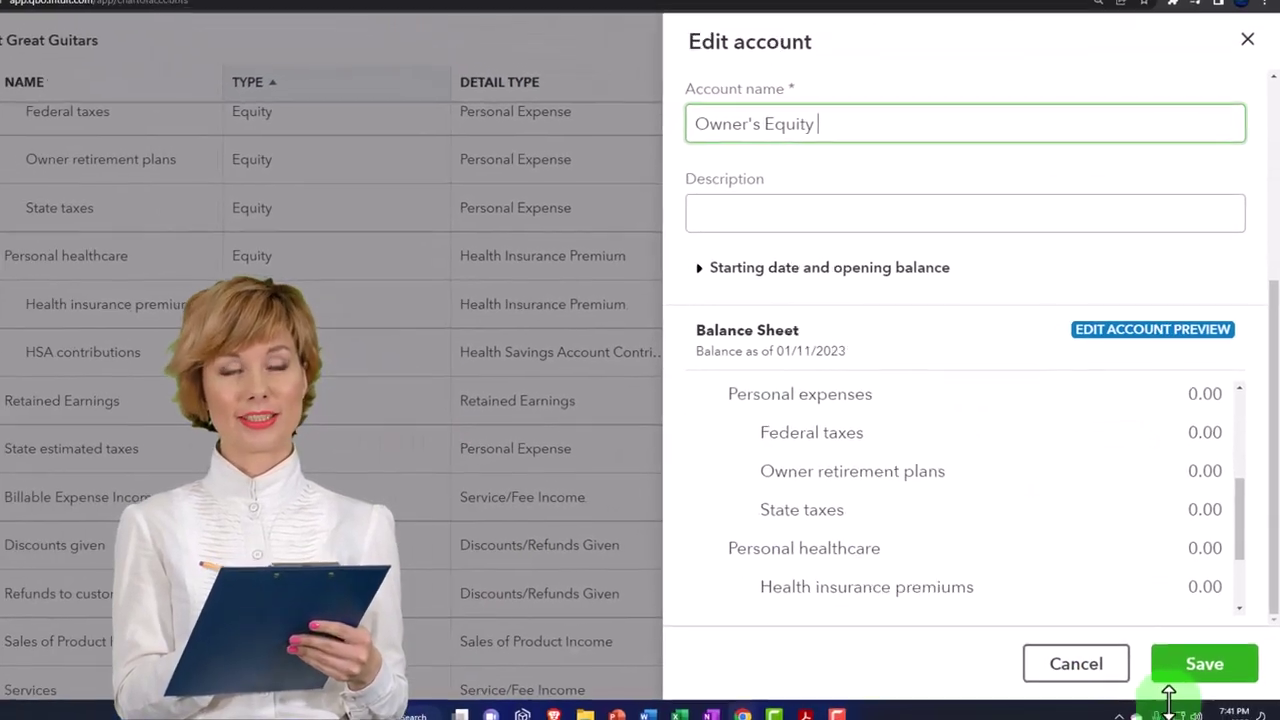
click(1200, 664)
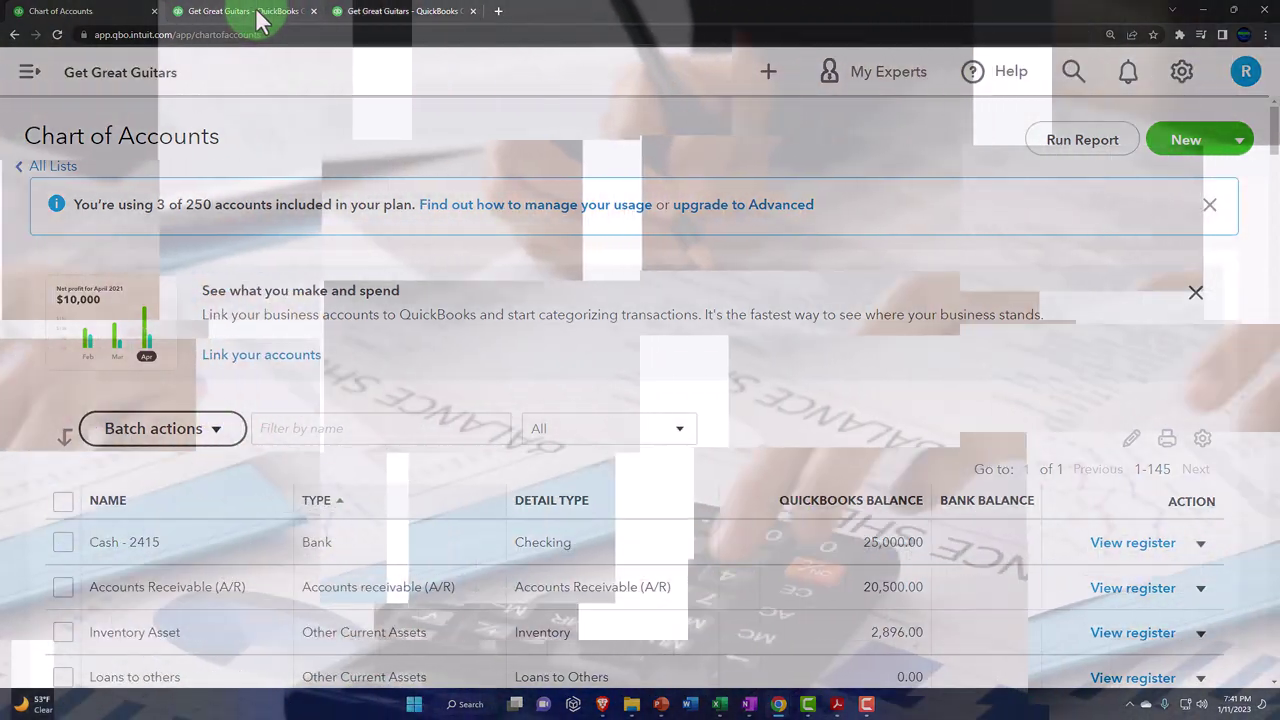
Rerun the 2023 Balance Sheet report and check the renamed account in its equity section.
click(258, 14)
scroll(764, 444, up, 10)
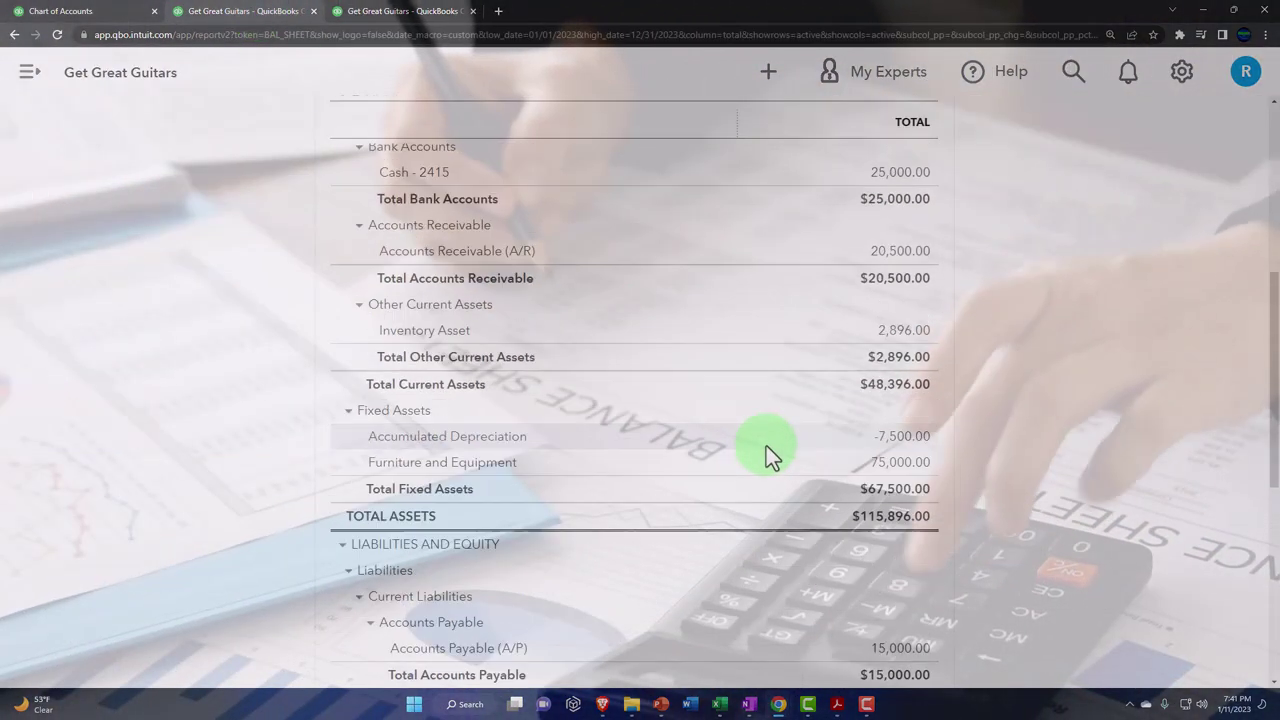
click(918, 300)
scroll(640, 474, down, 15)
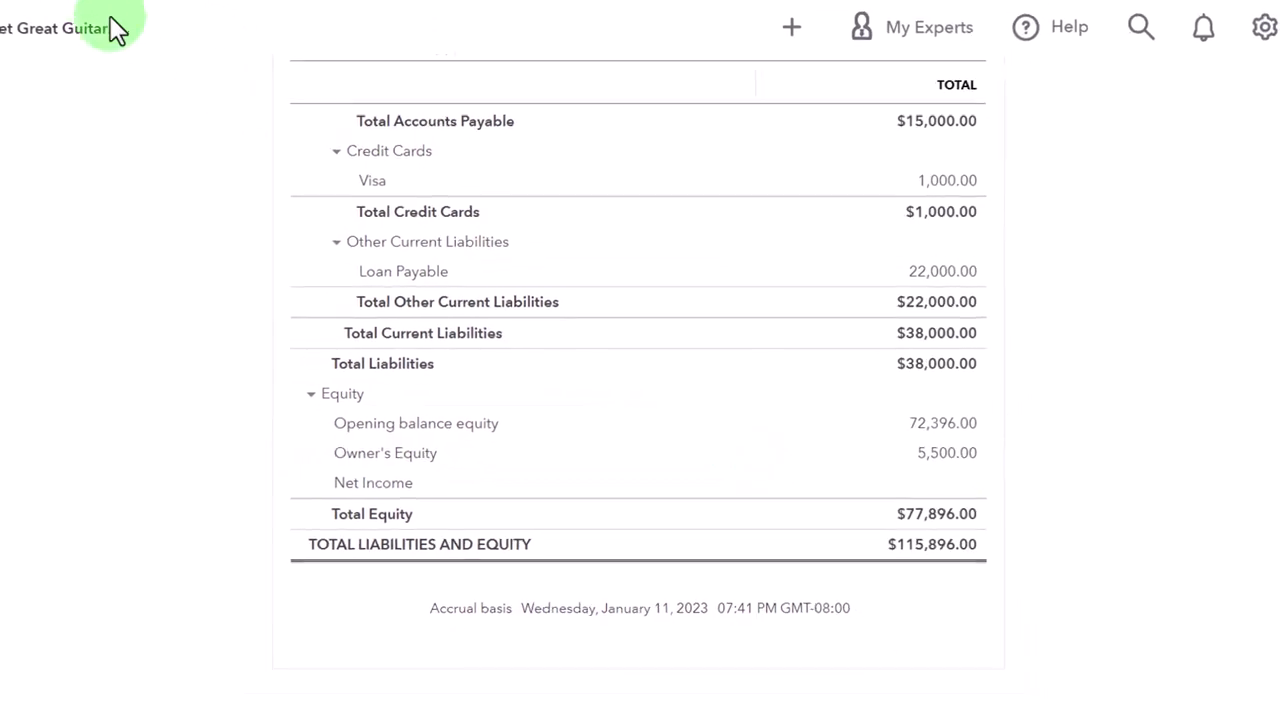
Go back to the chart of accounts, view the list of new transaction forms, and close it.
click(57, 10)
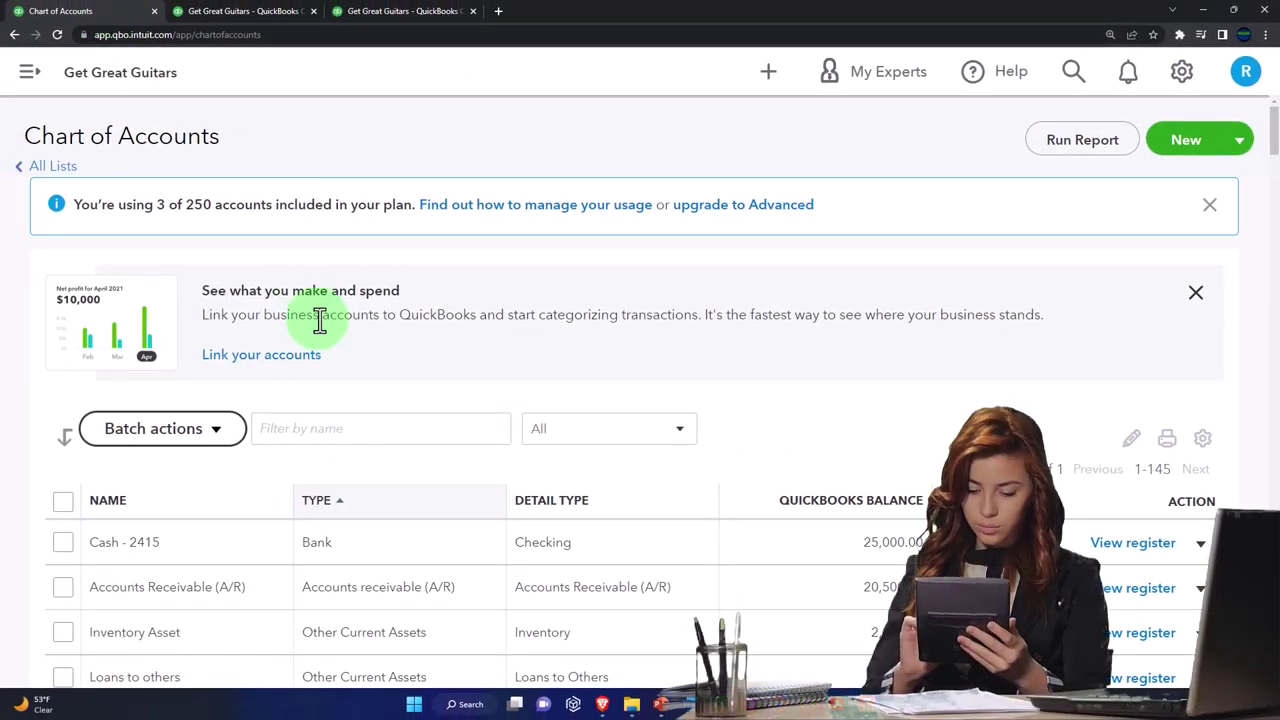
click(776, 73)
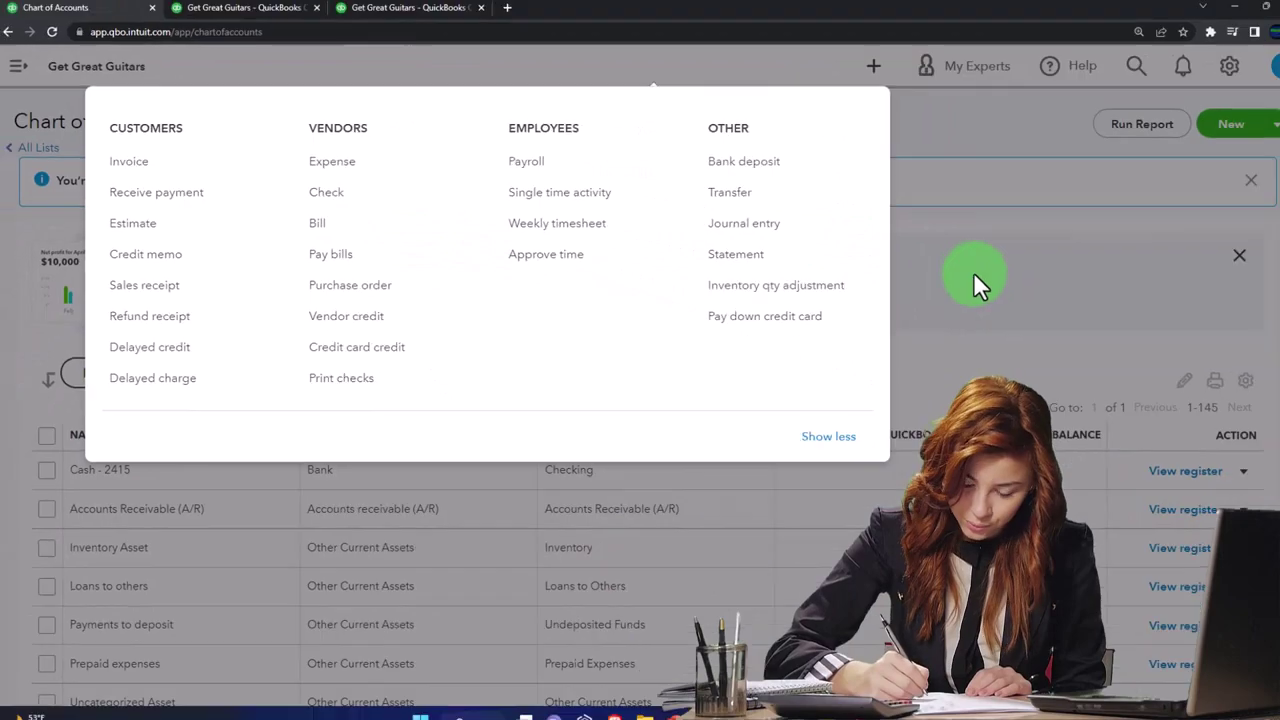
click(973, 272)
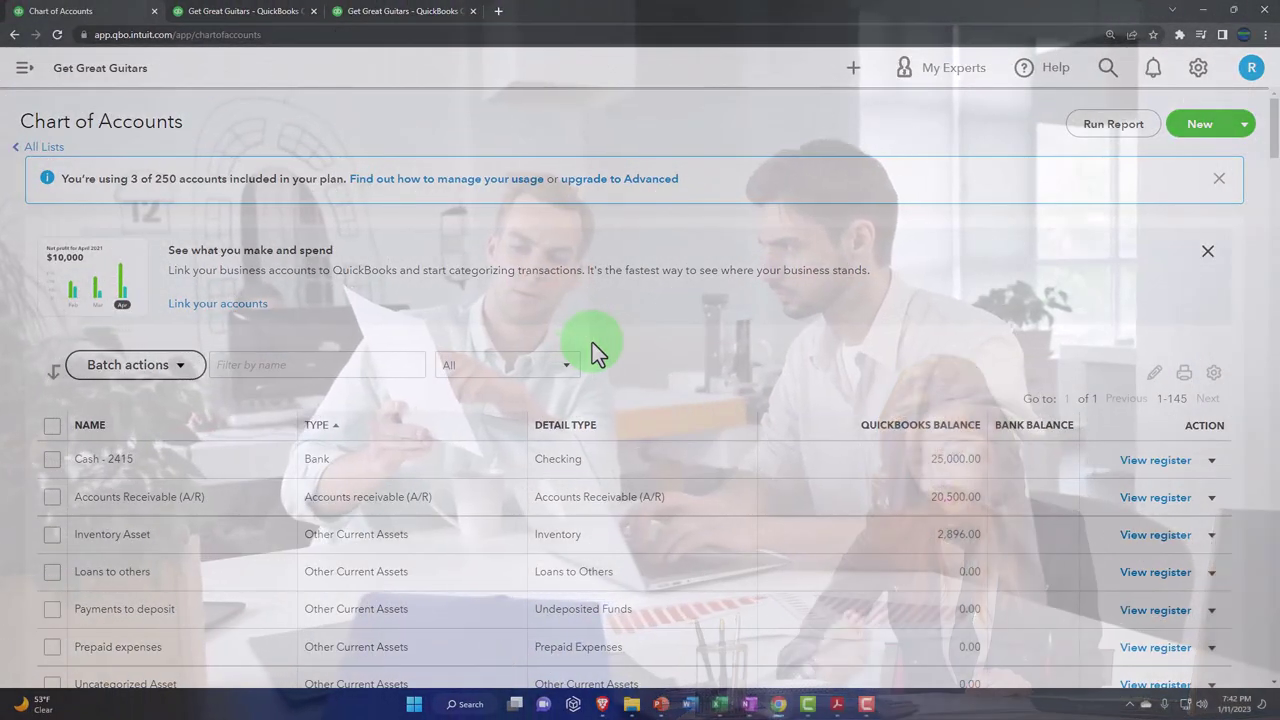
Examine which accounts offer a register and which offer a report, down through the equity and income accounts.
scroll(592, 342, down, 2)
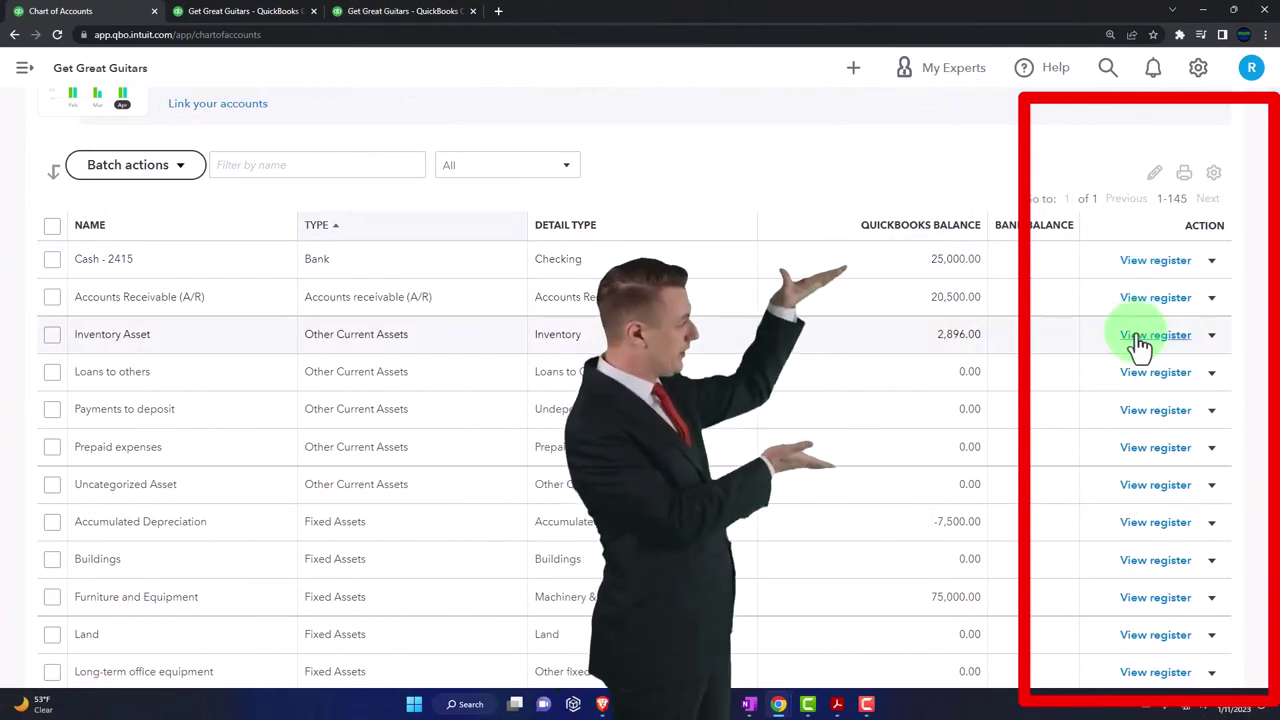
scroll(1135, 334, down, 3)
scroll(1137, 334, down, 15)
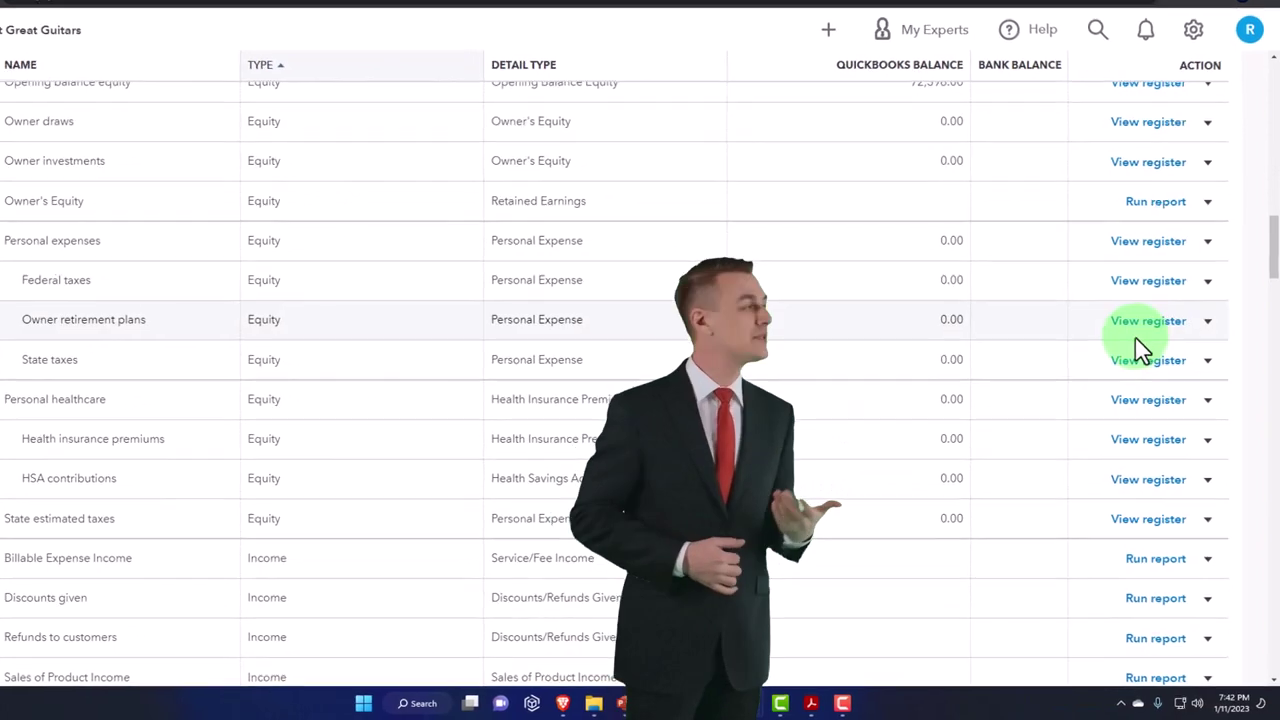
Open the register of the Opening balance equity account from the chart of accounts and dismiss the register basics tip.
scroll(1140, 348, down, 3)
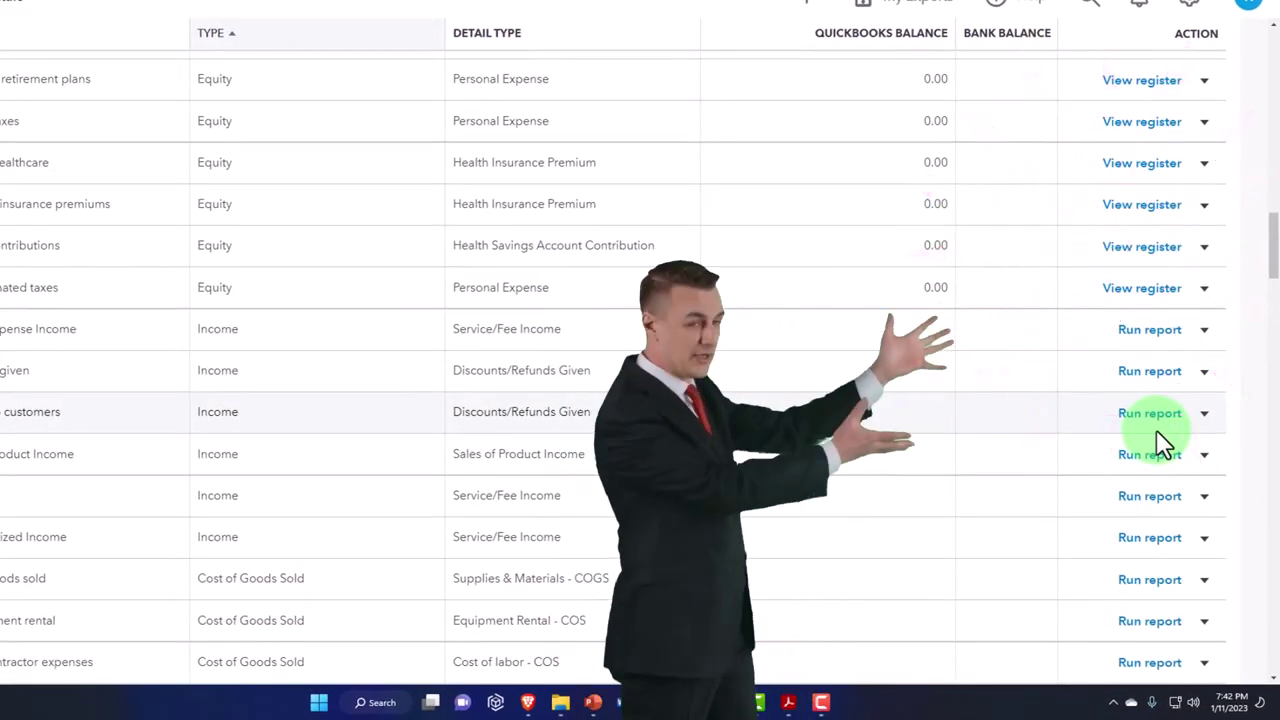
scroll(1157, 443, up, 3)
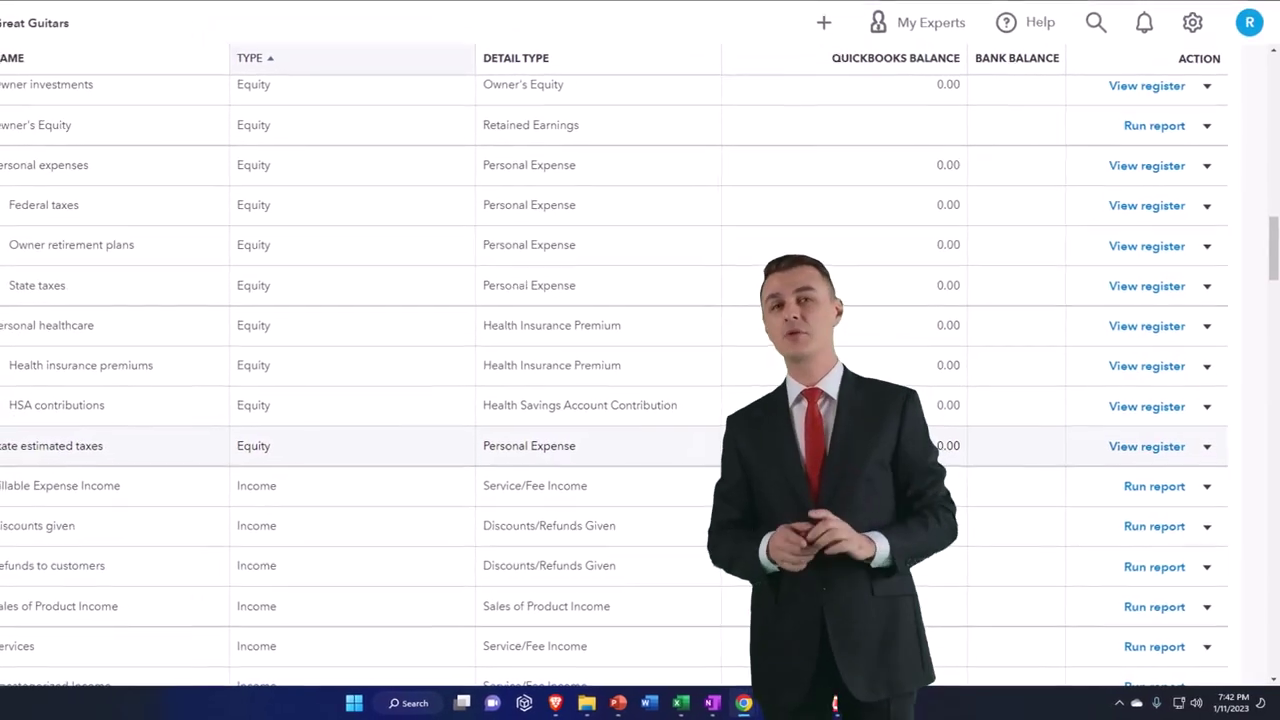
scroll(437, 428, up, 2)
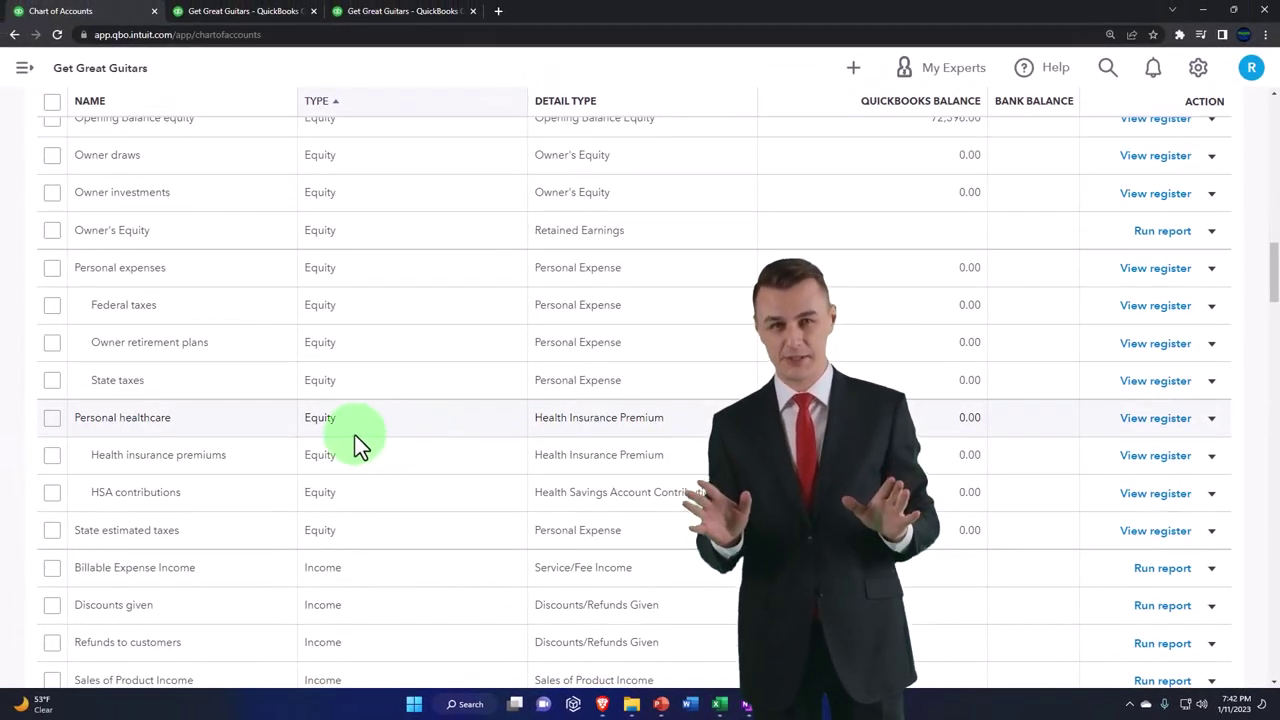
scroll(297, 422, up, 1)
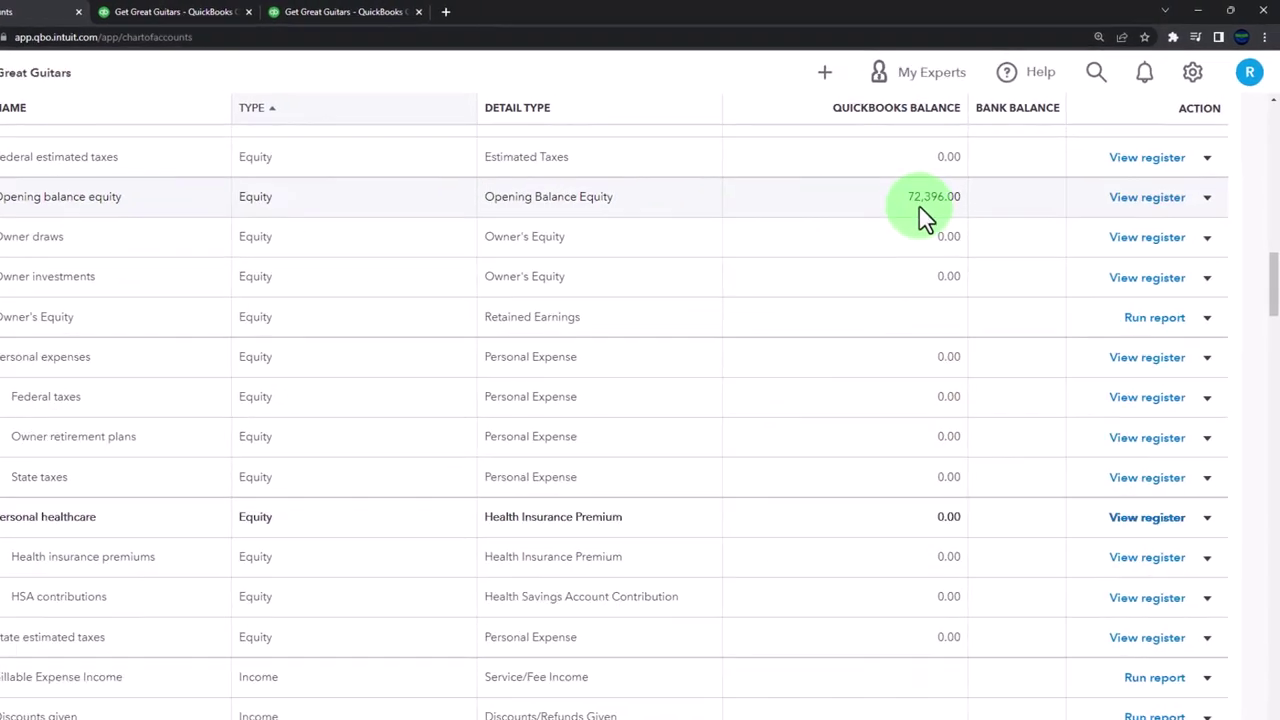
click(1127, 238)
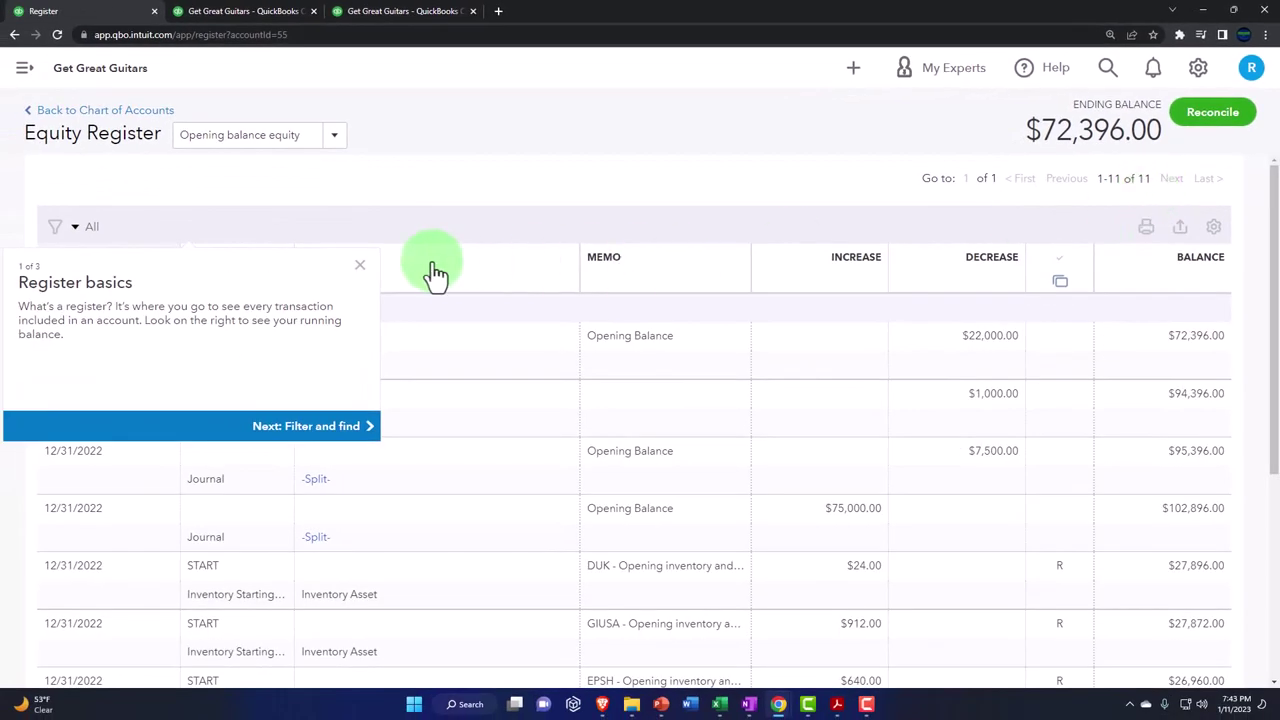
click(358, 268)
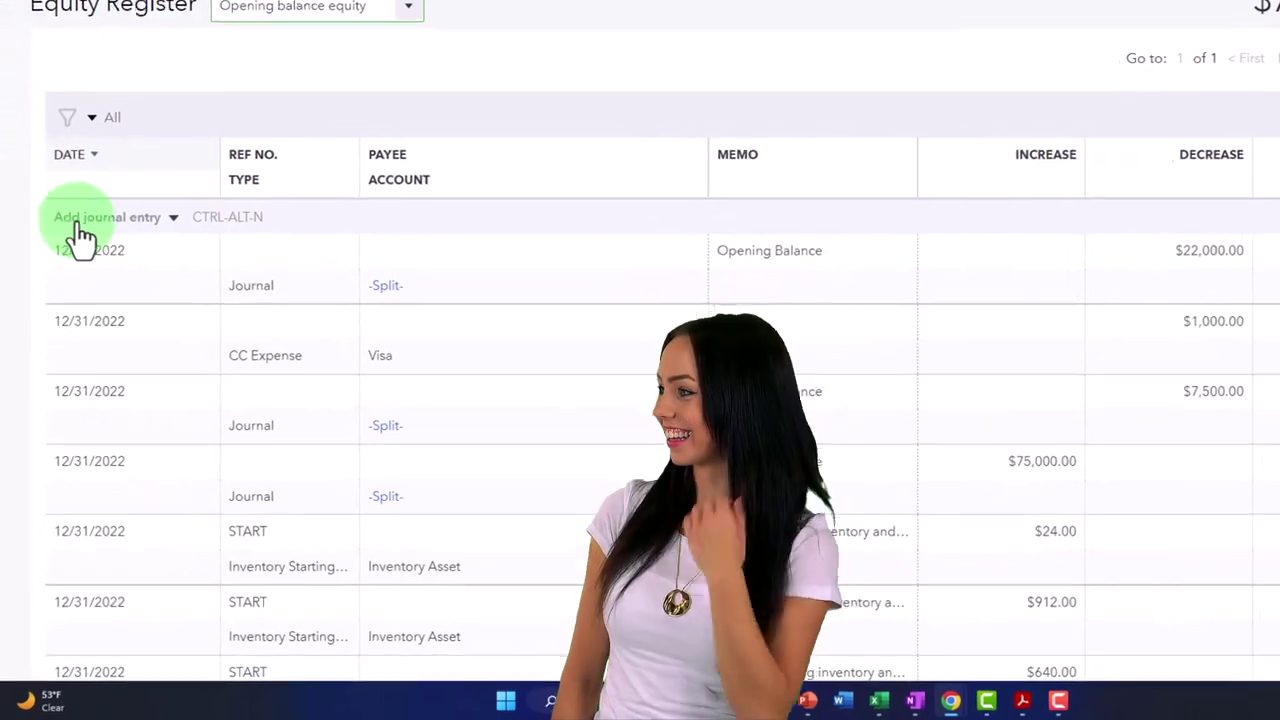
Start a journal entry in the Opening balance equity register dated 12/31/2022, keeping reference number 1 and leaving the payee empty.
click(173, 217)
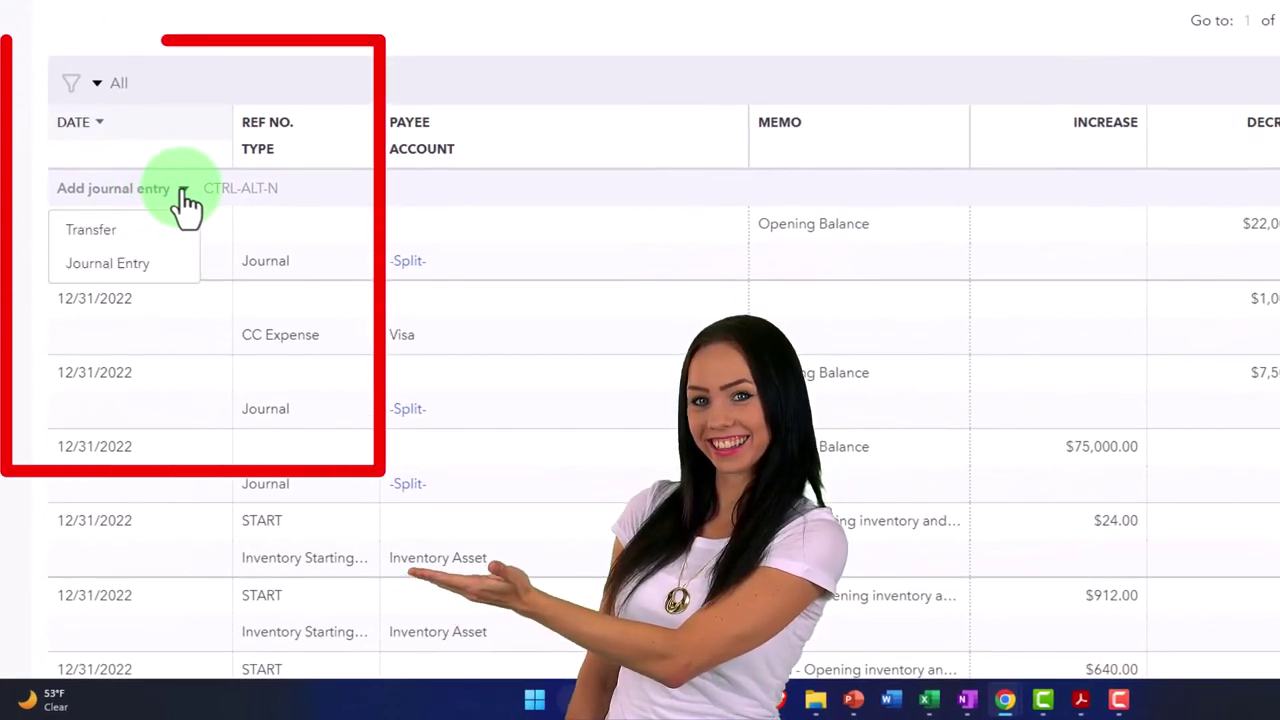
click(148, 268)
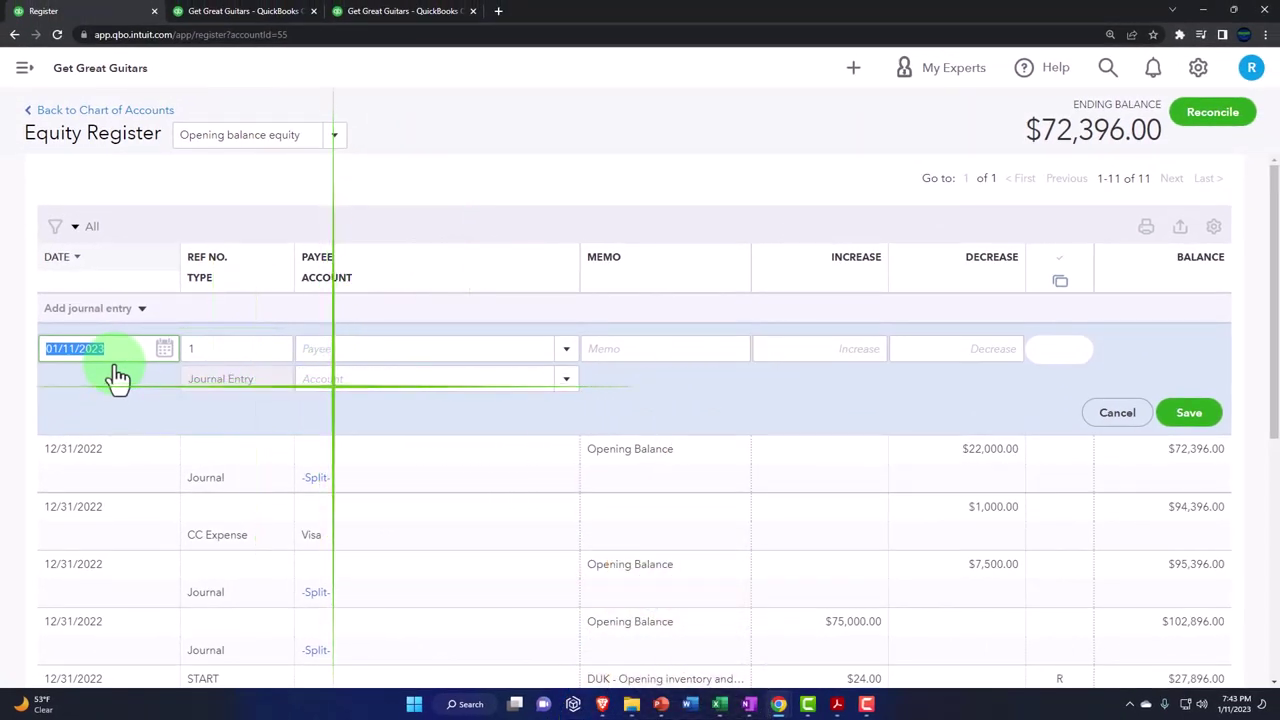
text(12/31/202)
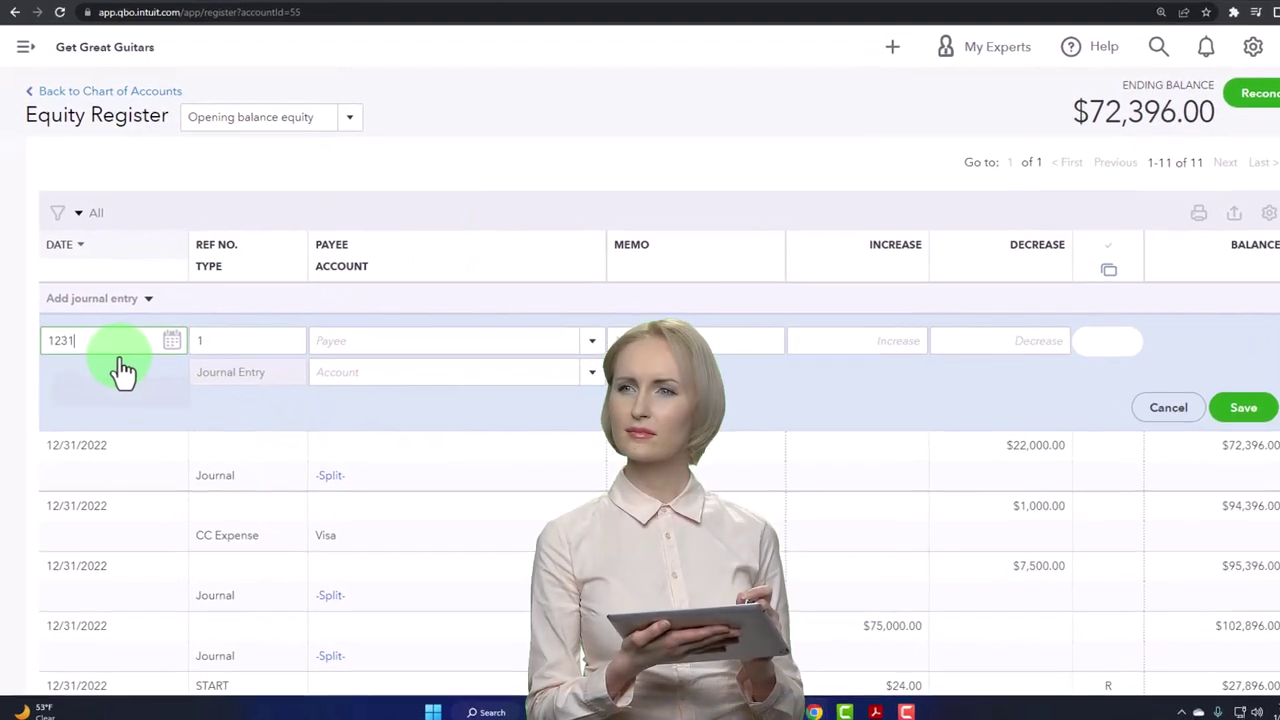
key(Tab)
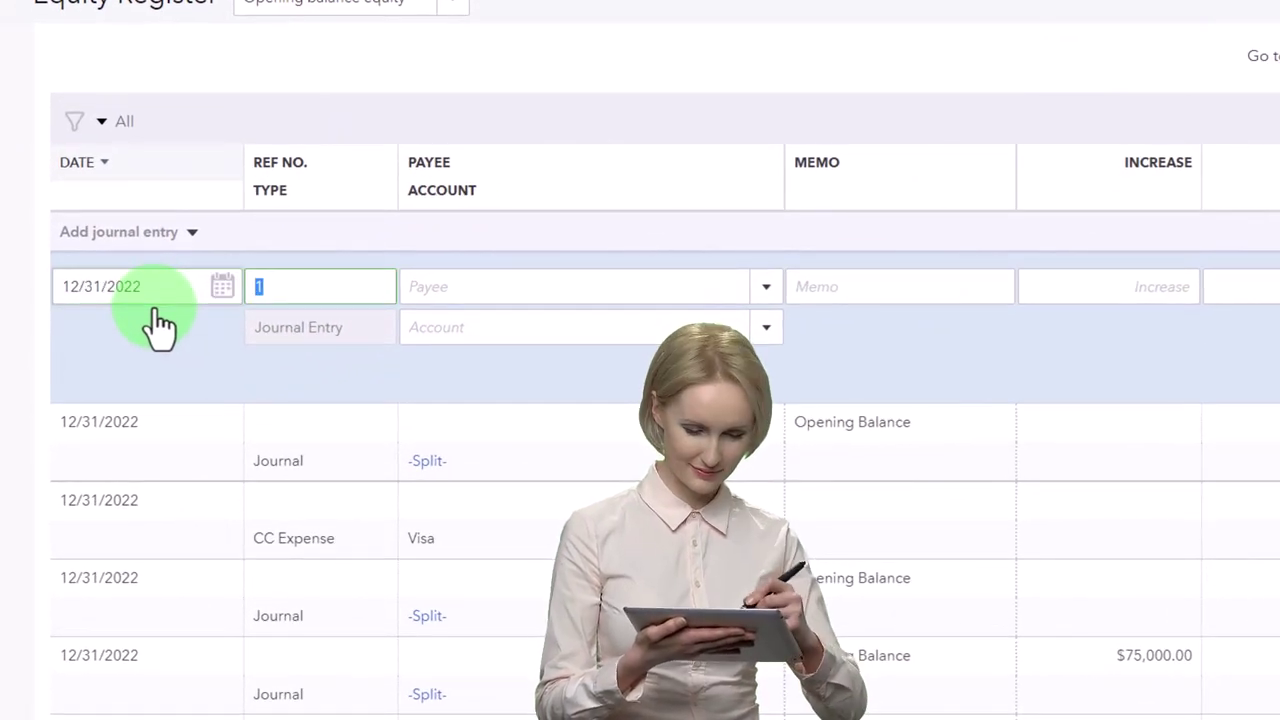
key(Tab)
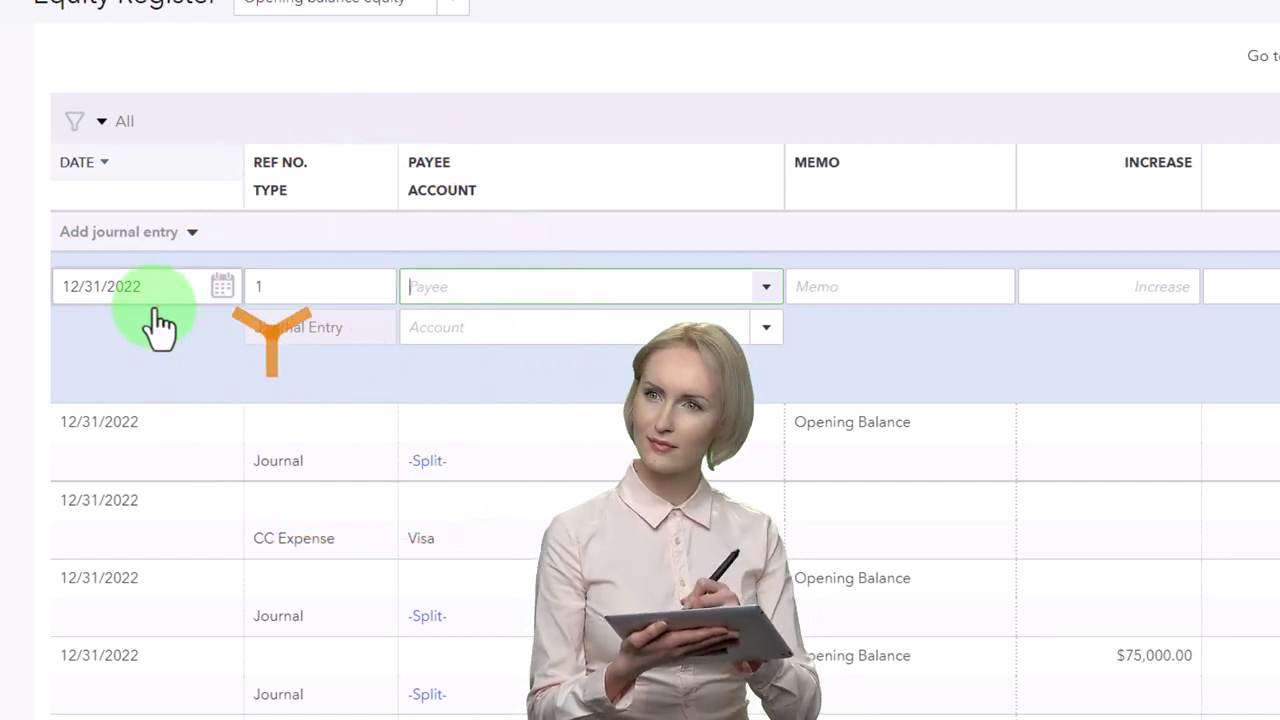
key(Tab)
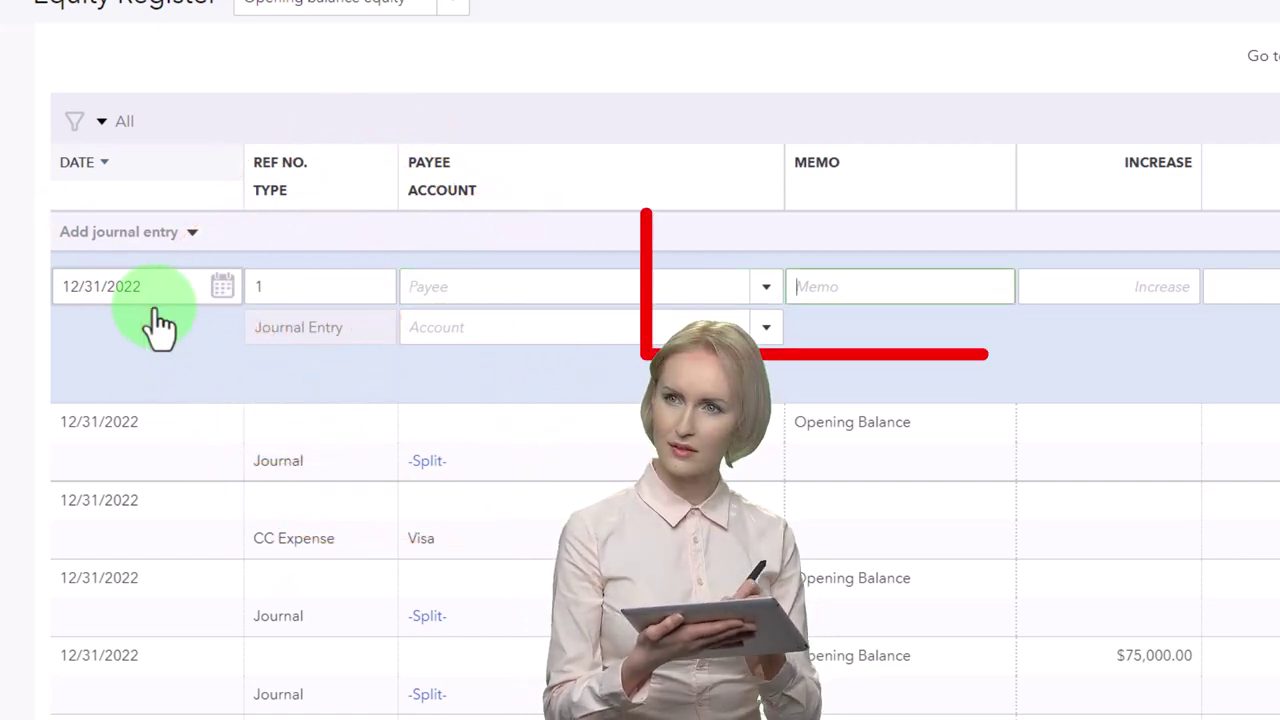
Give the journal entry the memo "Beg bal adj" and a decrease of 72,396.00.
text(Beg bal a)
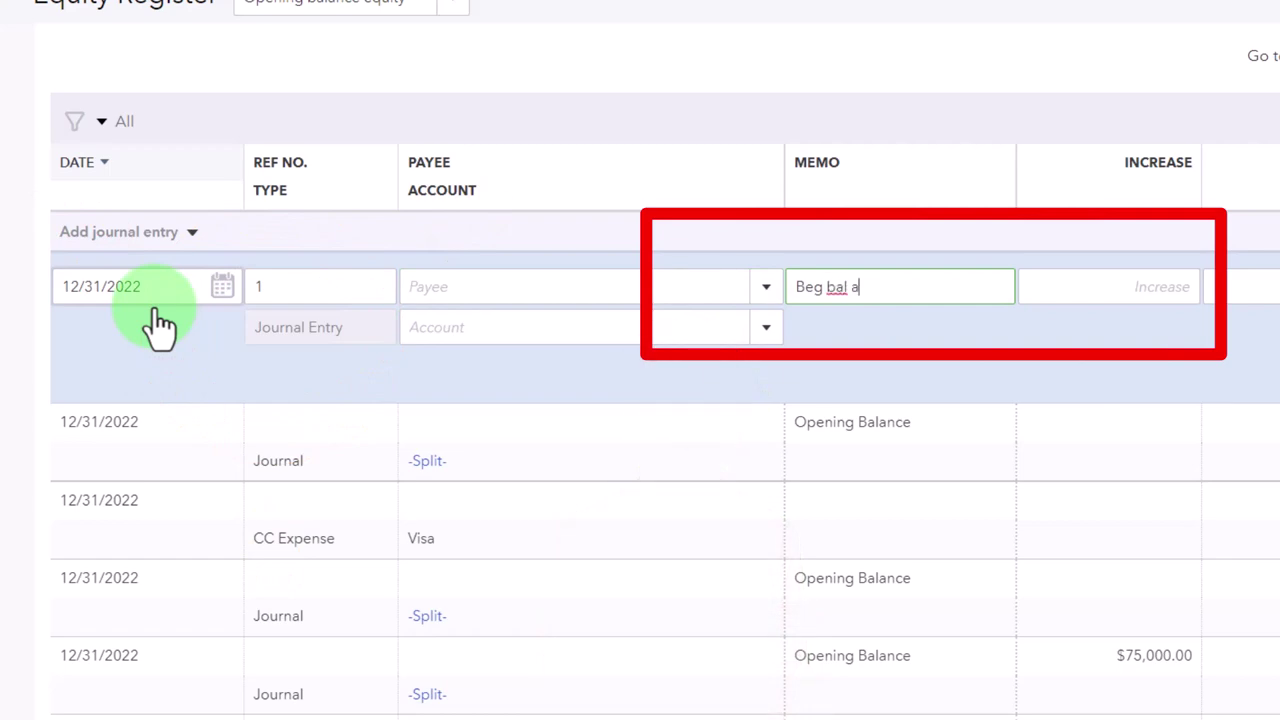
text(dj)
key(Tab)
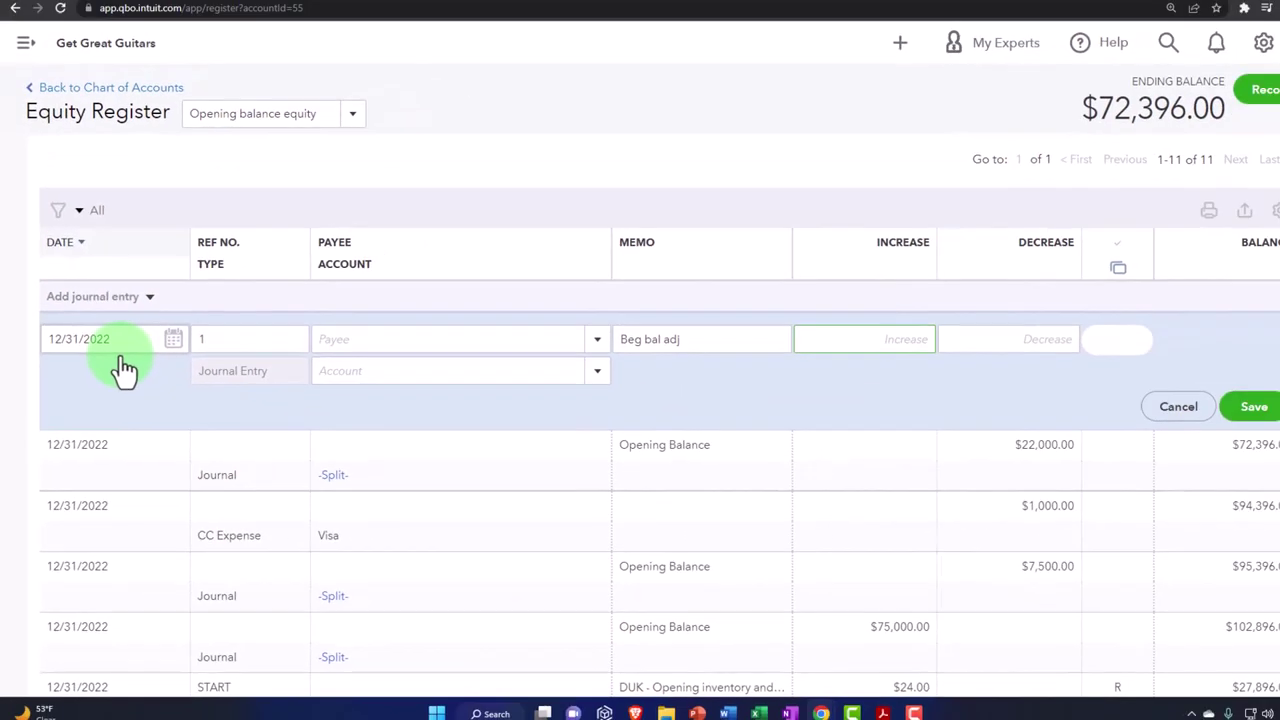
key(Tab)
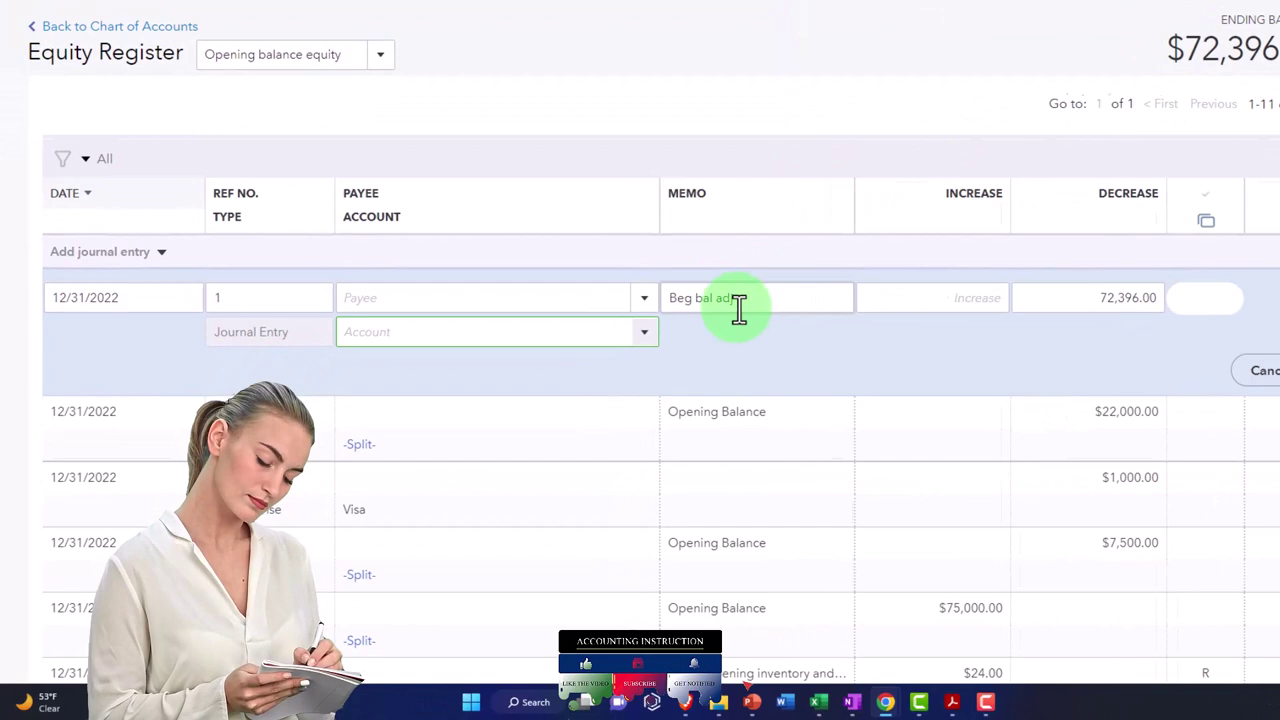
click(558, 379)
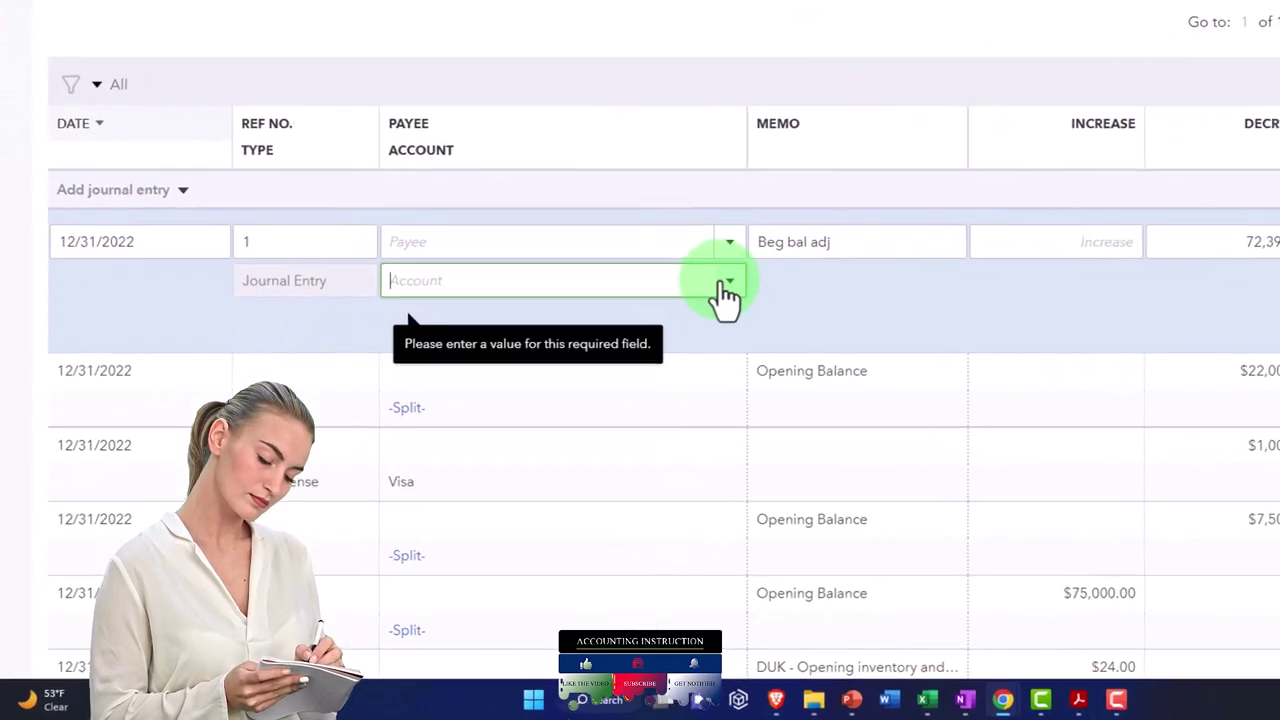
click(726, 284)
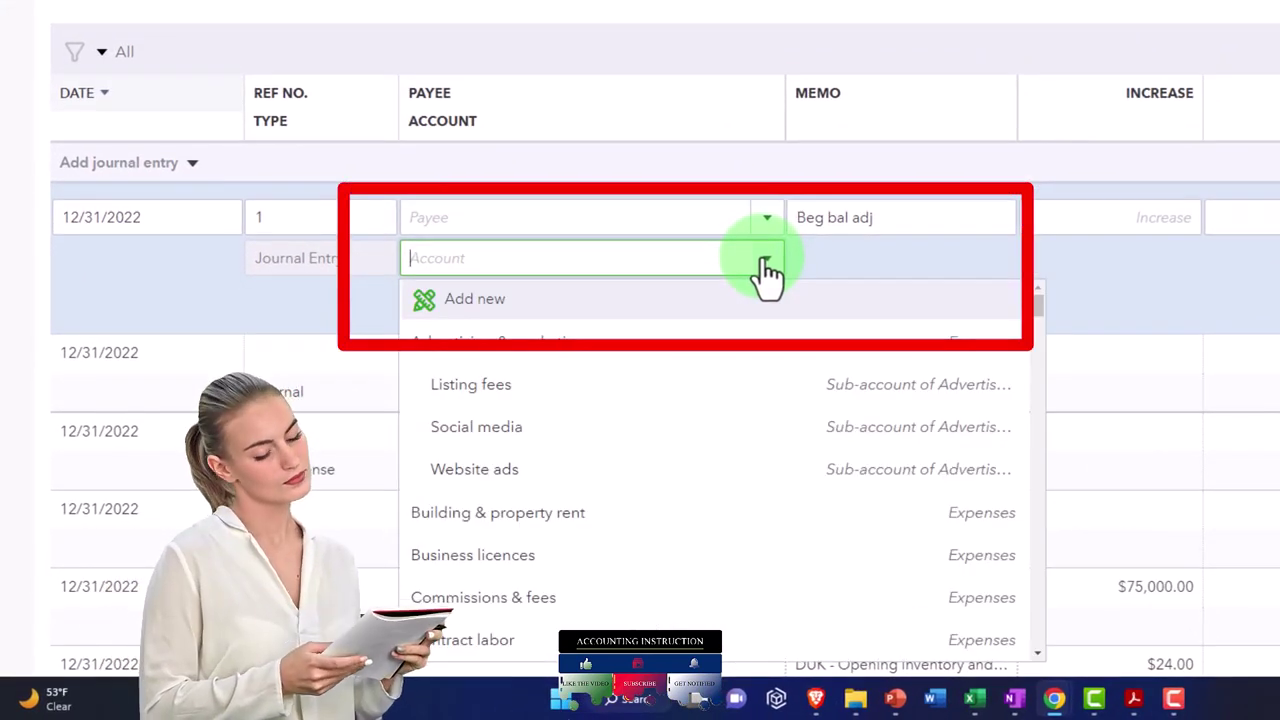
text(Employee benefits:Worker's compensation insurance)
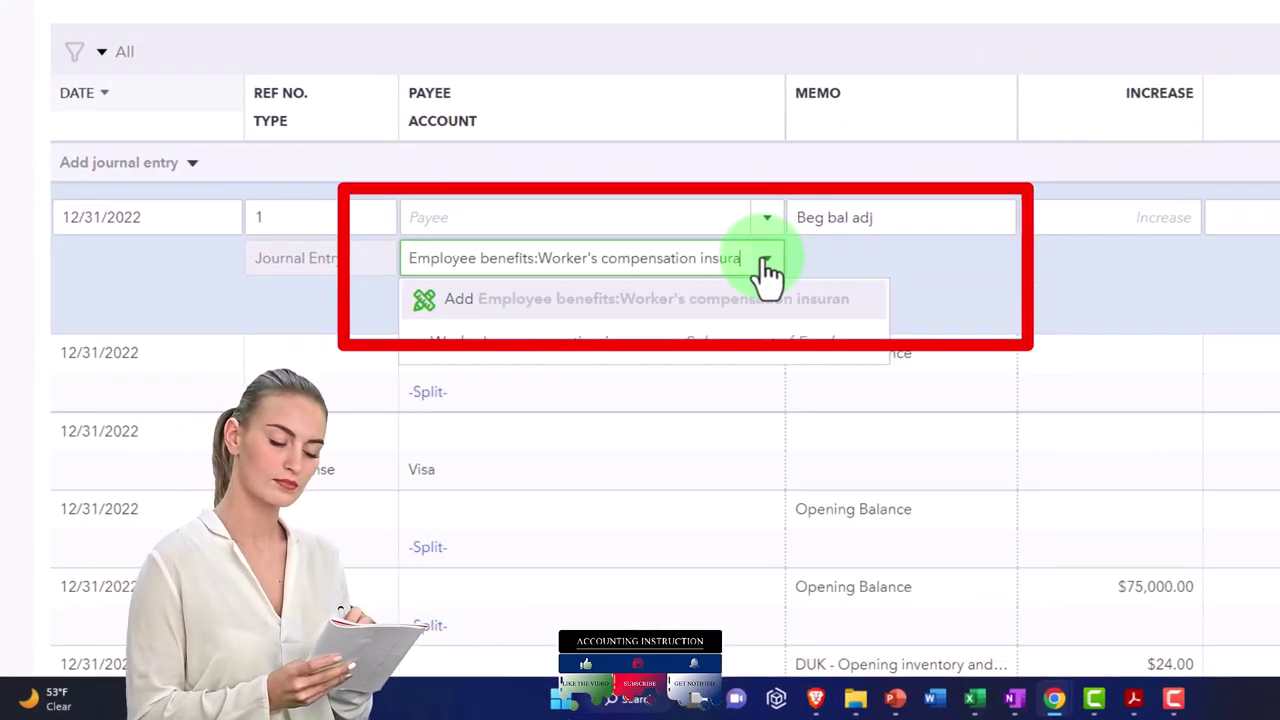
key(BackSpace)
key(BackSpace)
key(BackSpace)
key(BackSpace)
key(BackSpace)
key(BackSpace)
key(BackSpace)
key(BackSpace)
key(BackSpace)
key(BackSpace)
key(BackSpace)
key(BackSpace)
key(BackSpace)
key(BackSpace)
key(BackSpace)
key(BackSpace)
key(BackSpace)
key(BackSpace)
key(BackSpace)
key(BackSpace)
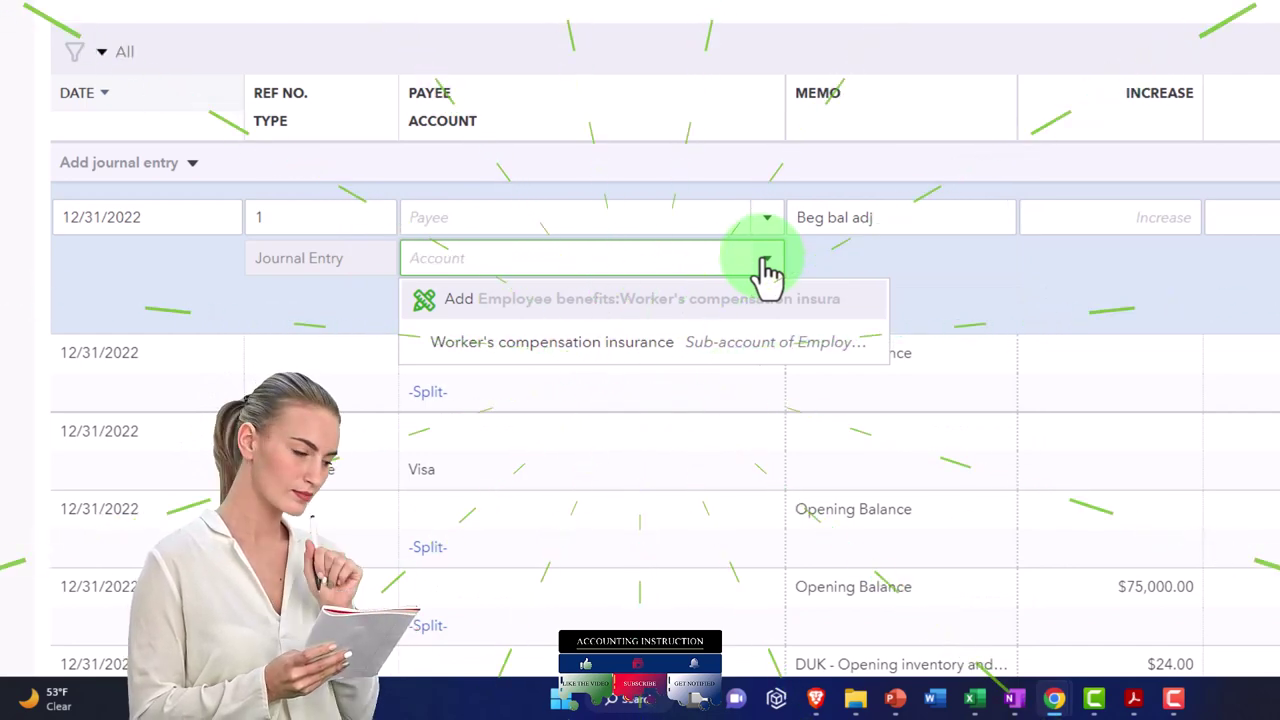
text(wo)
key(BackSpace)
key(BackSpace)
Set Owner's Equity as the journal entry's offsetting account and save the entry.
text(Owner draws)
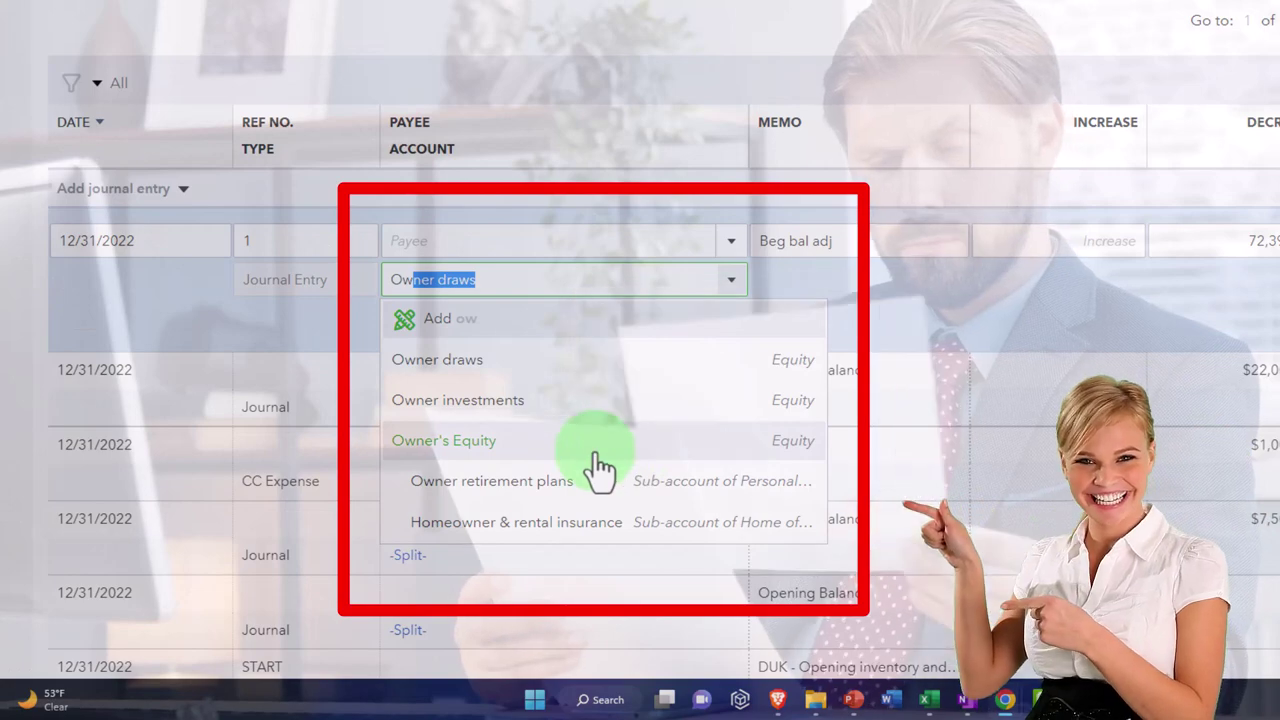
key(Tab)
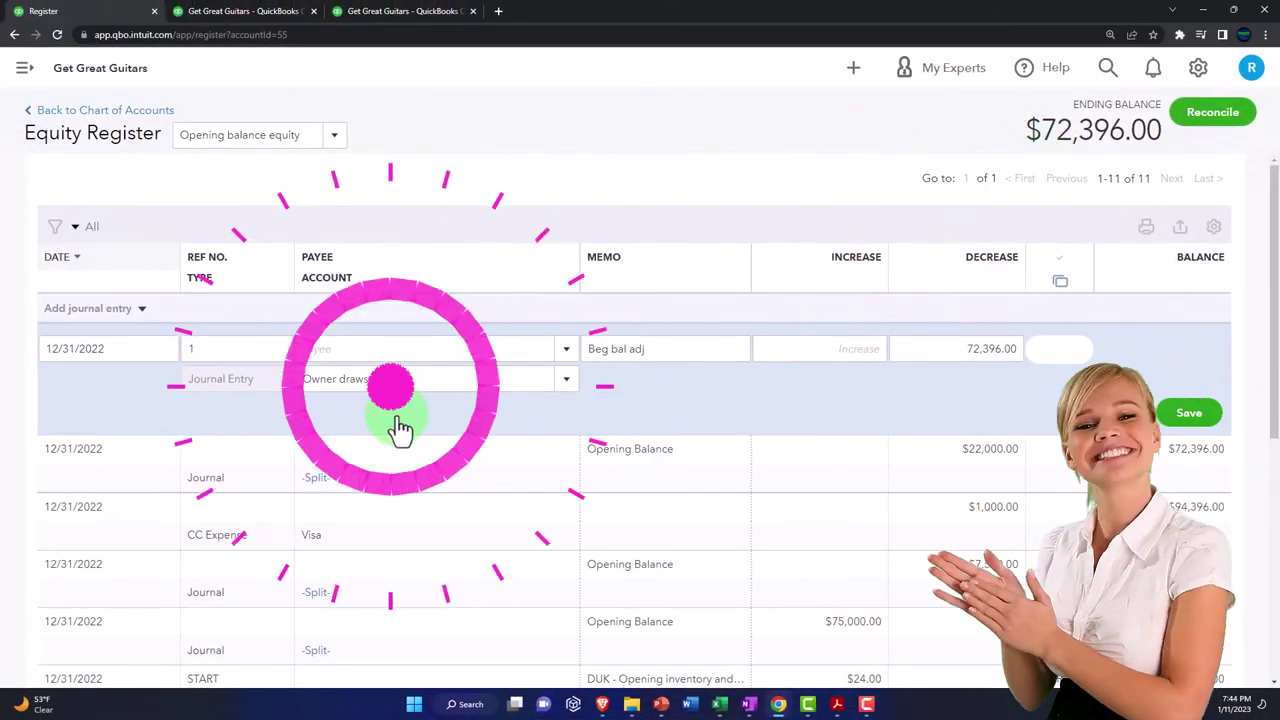
click(568, 390)
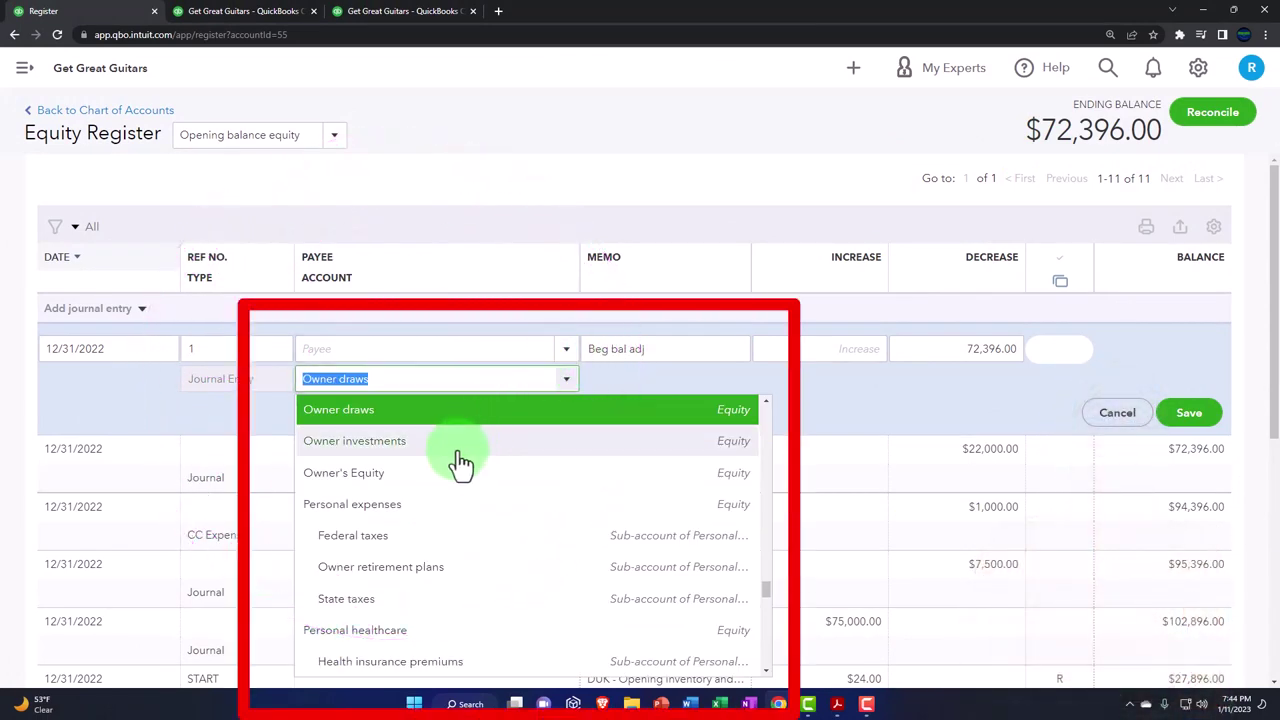
click(390, 474)
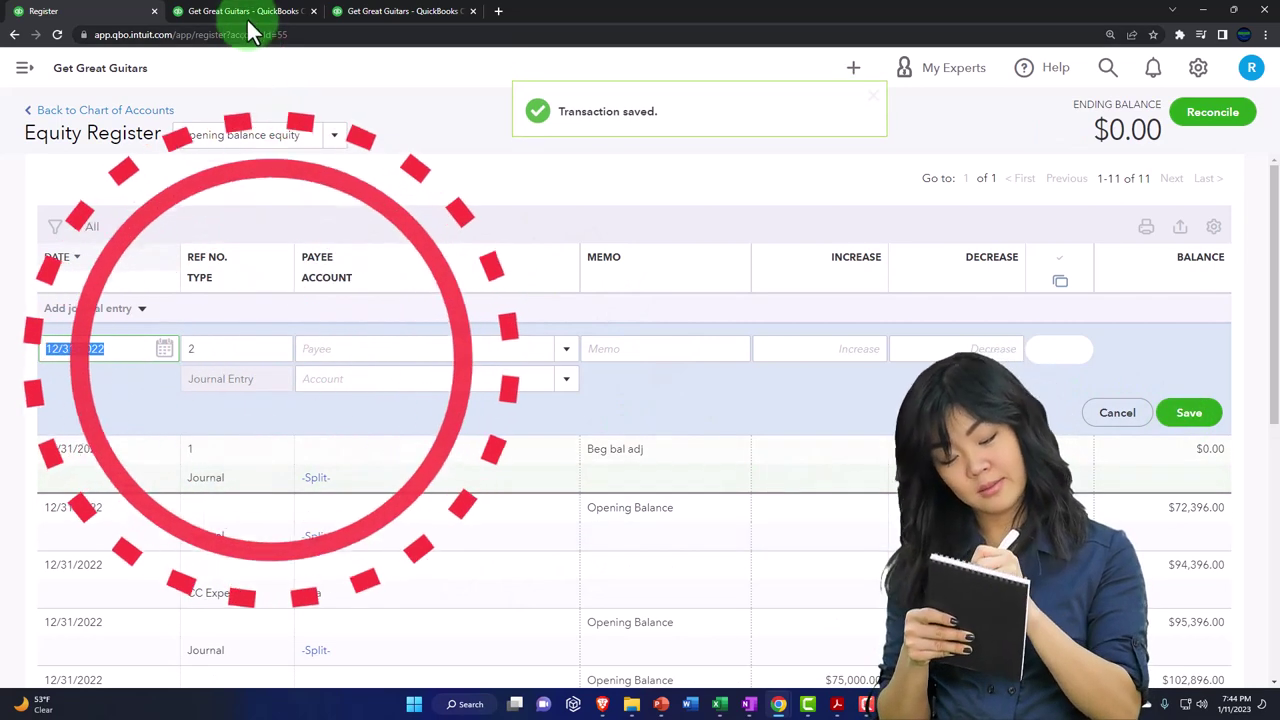
Rerun the 2023 Balance Sheet report and check the opening balance equity and Owner's Equity lines.
click(250, 28)
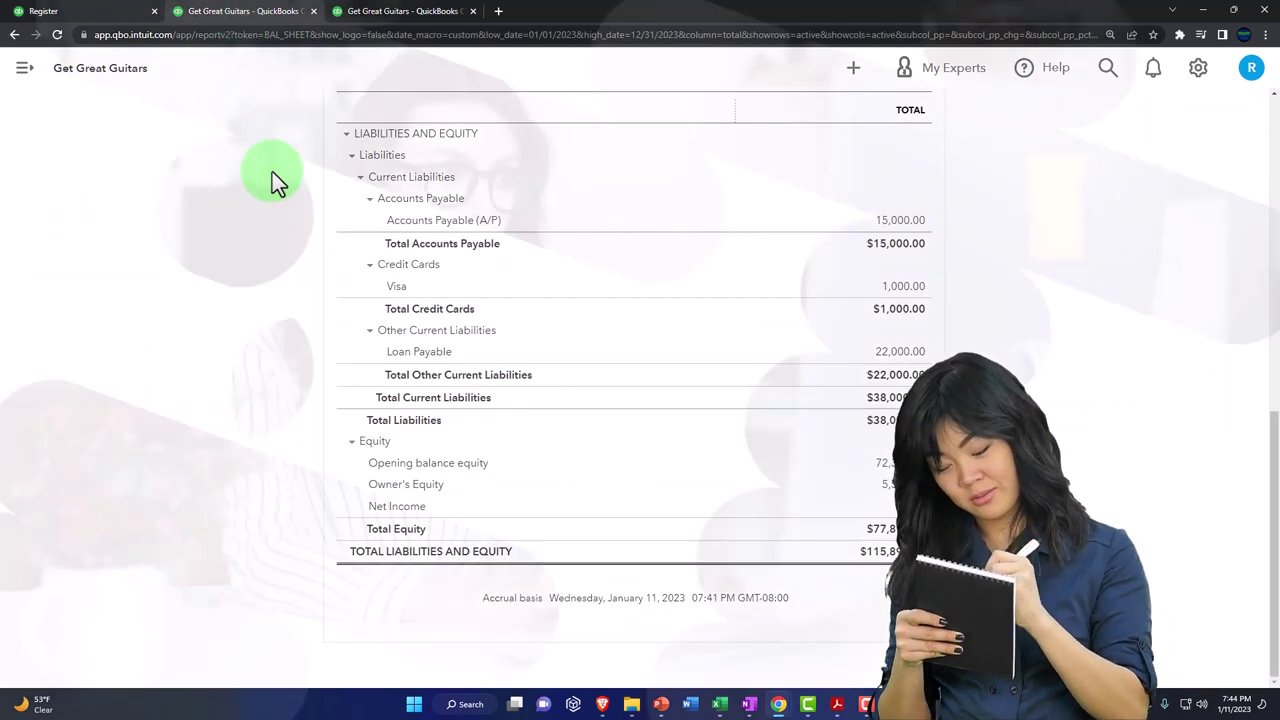
scroll(272, 176, up, 10)
scroll(720, 250, down, 5)
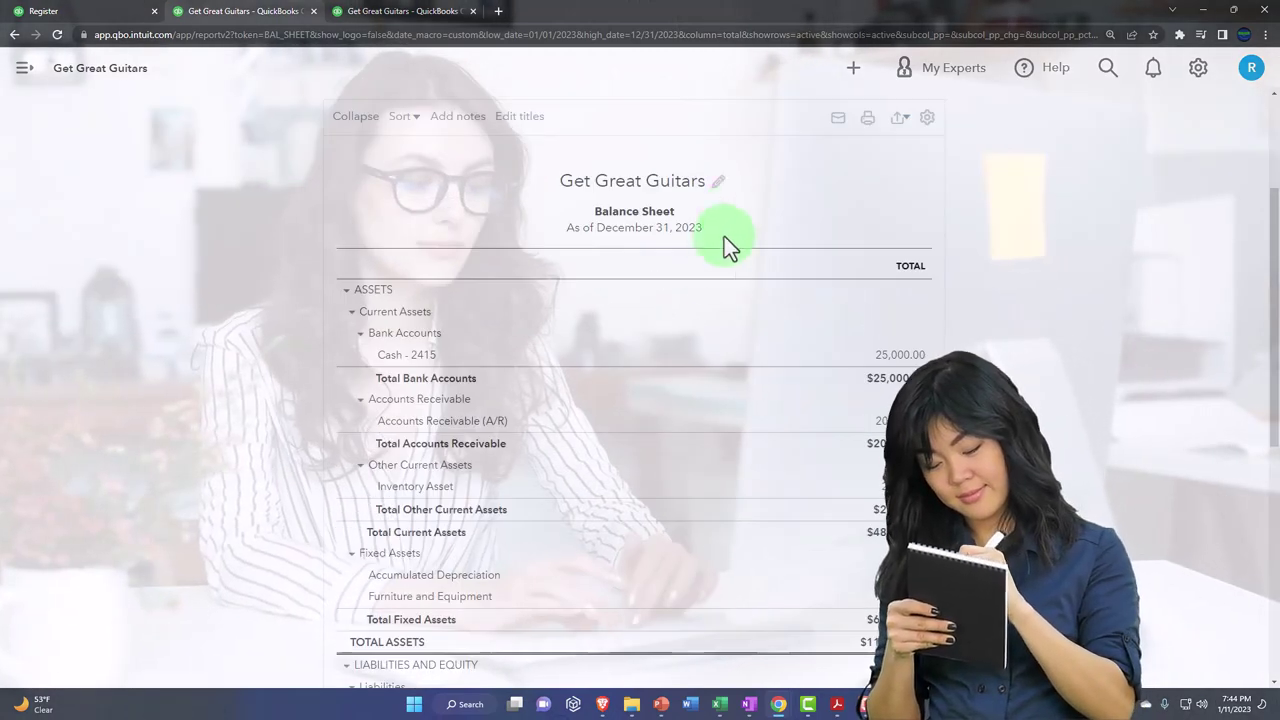
scroll(713, 278, down, 1)
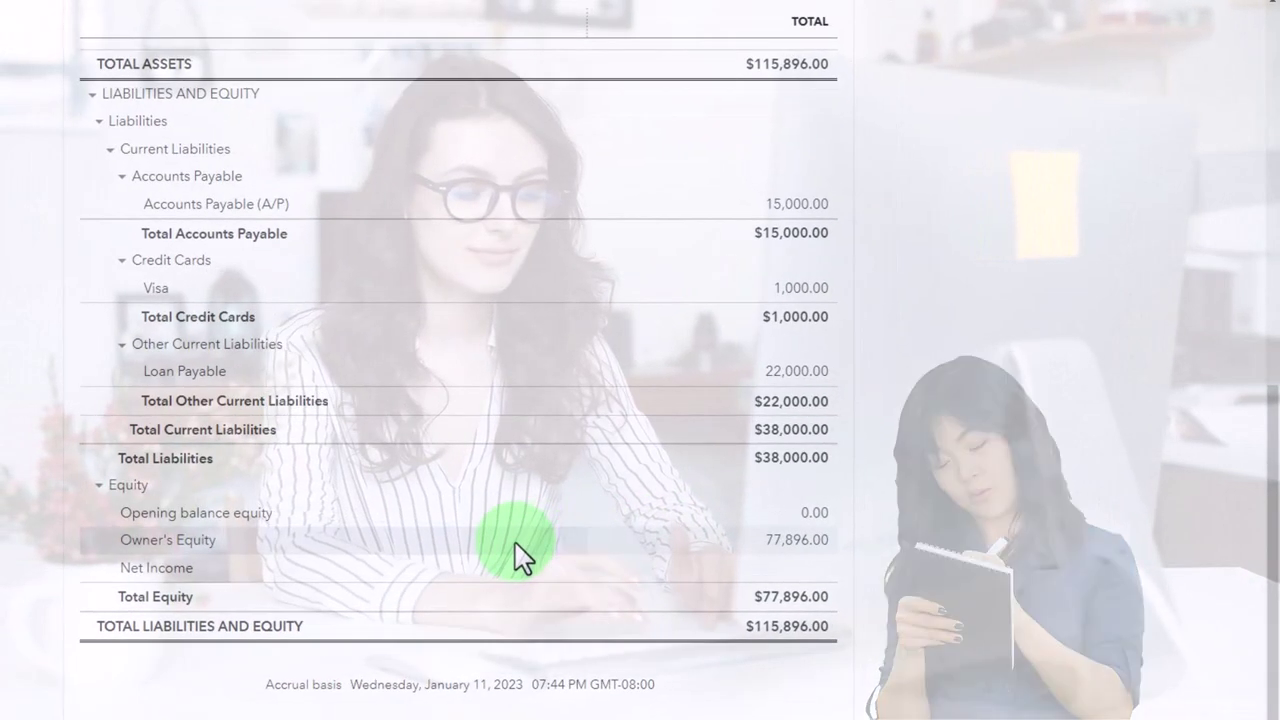
key(ctrl+plus)
scroll(515, 545, down, 2)
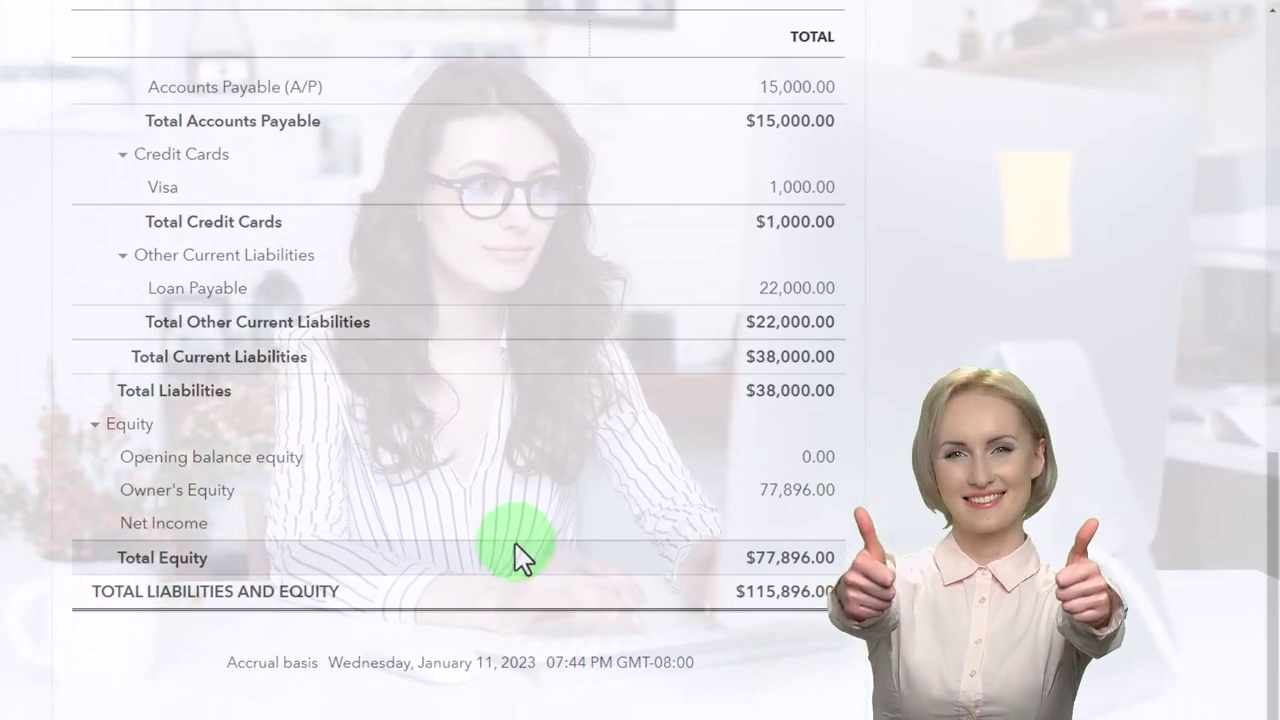
Run the Balance Sheet for 01/01/2022 to 12/31/2022 and check its equity section.
scroll(514, 541, up, 10)
click(60, 180)
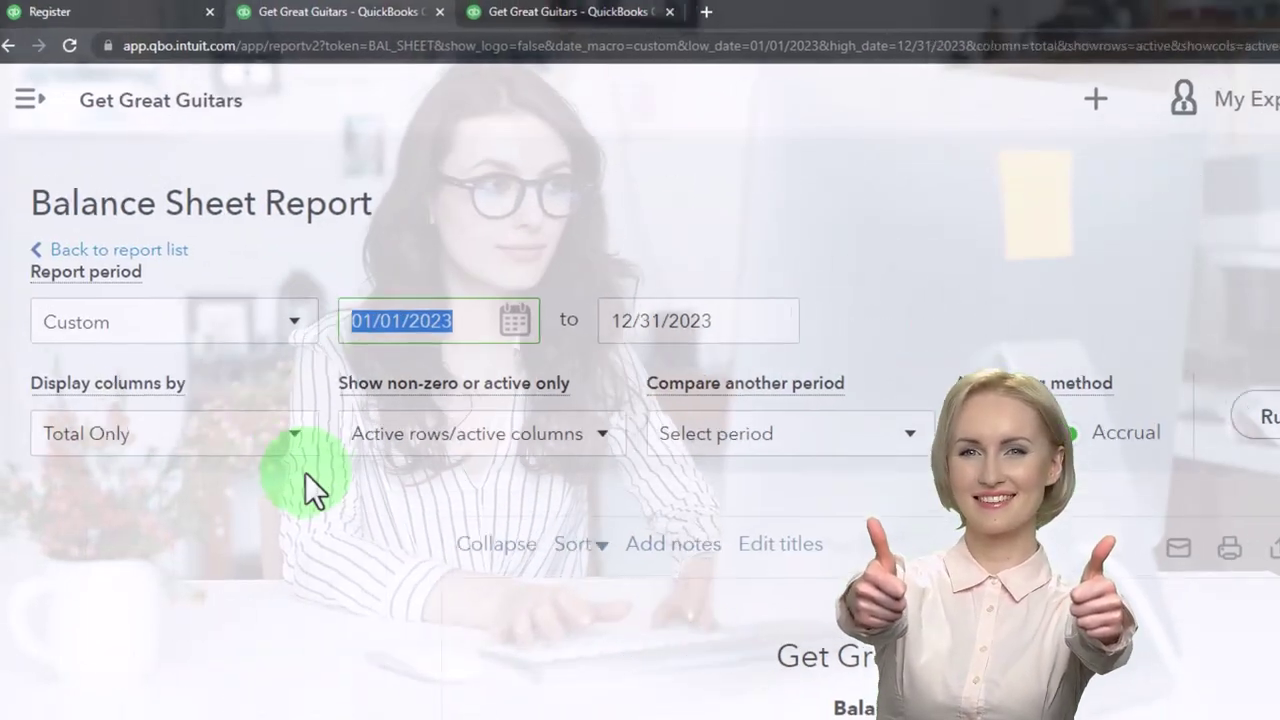
text(010122)
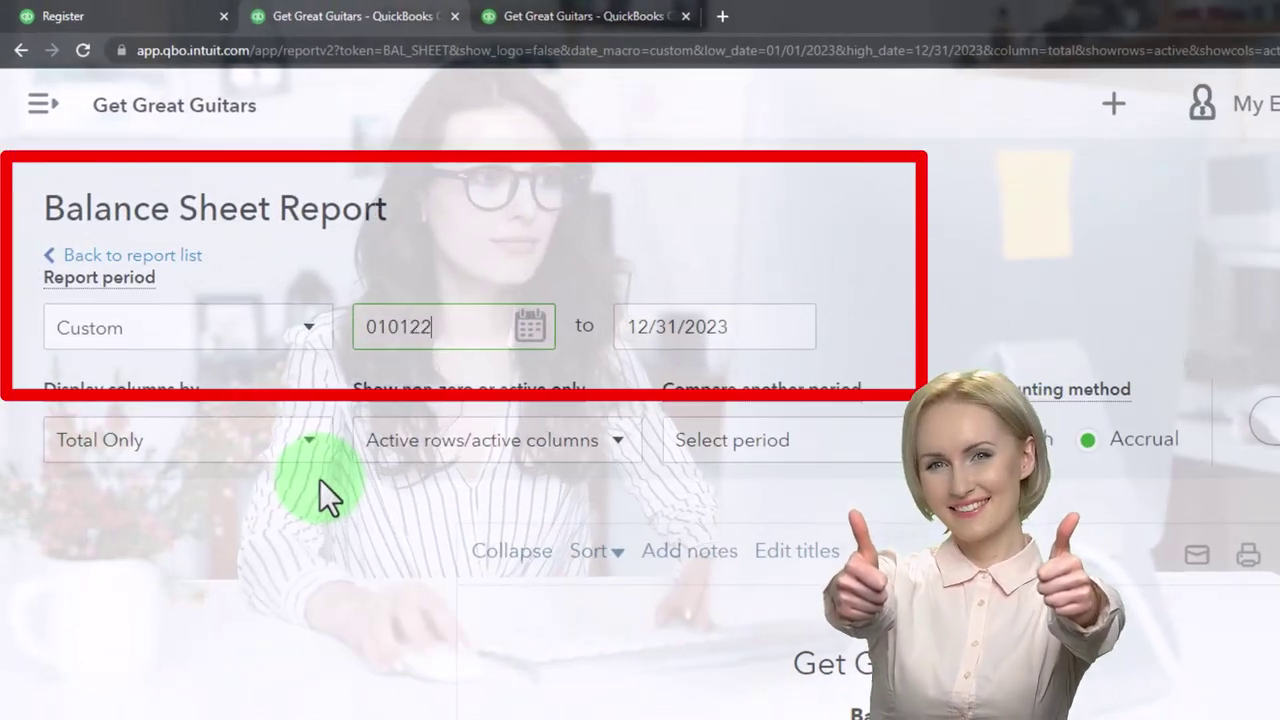
key(Tab)
text(123122)
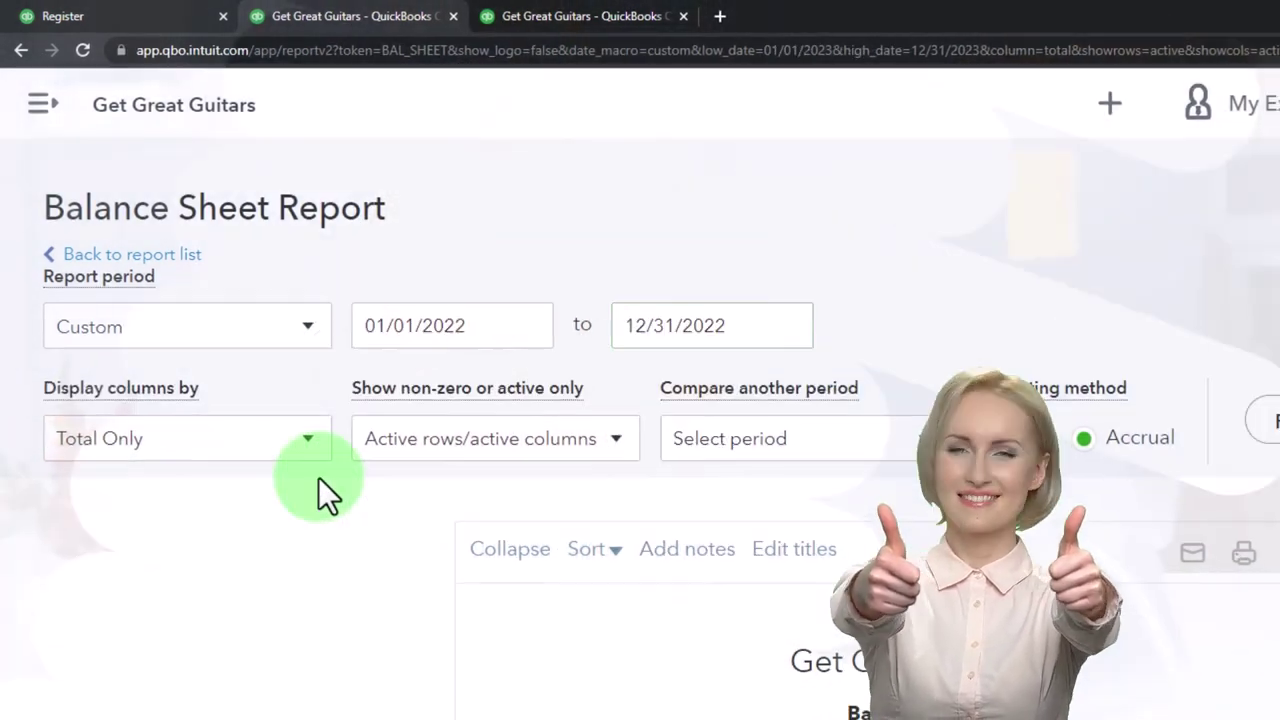
click(1262, 422)
scroll(681, 279, down, 3)
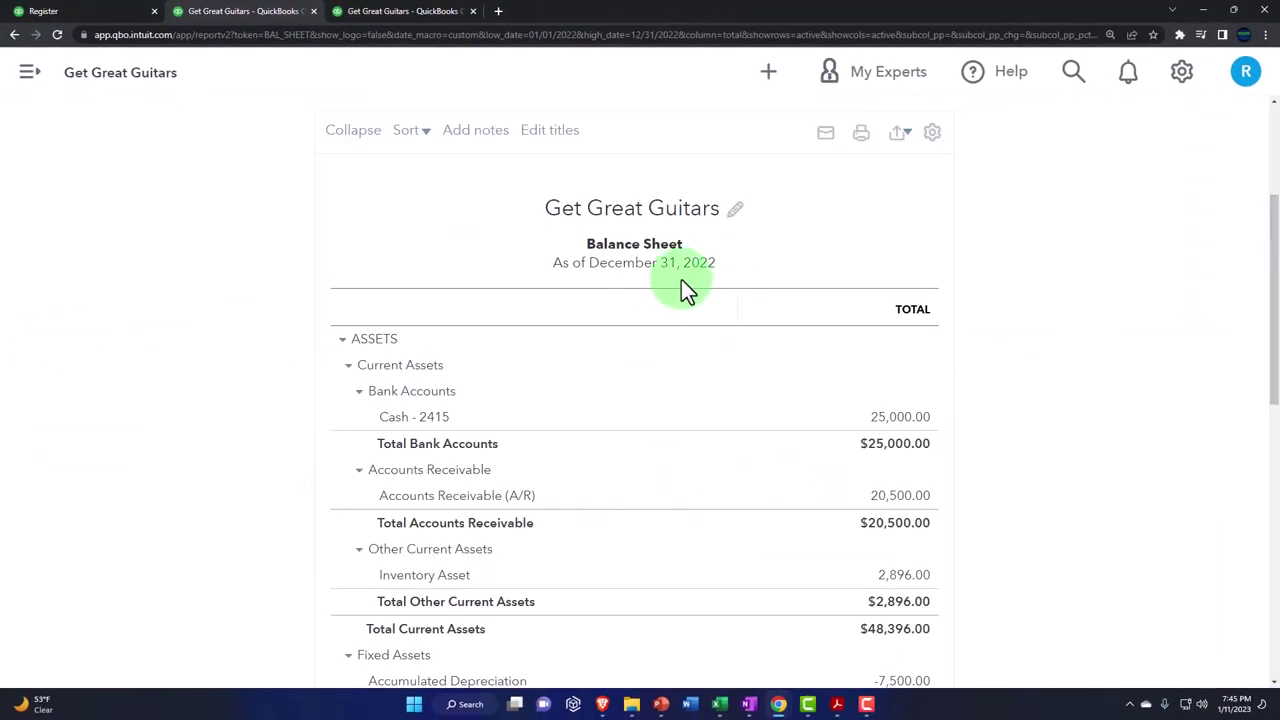
scroll(681, 279, up, 3)
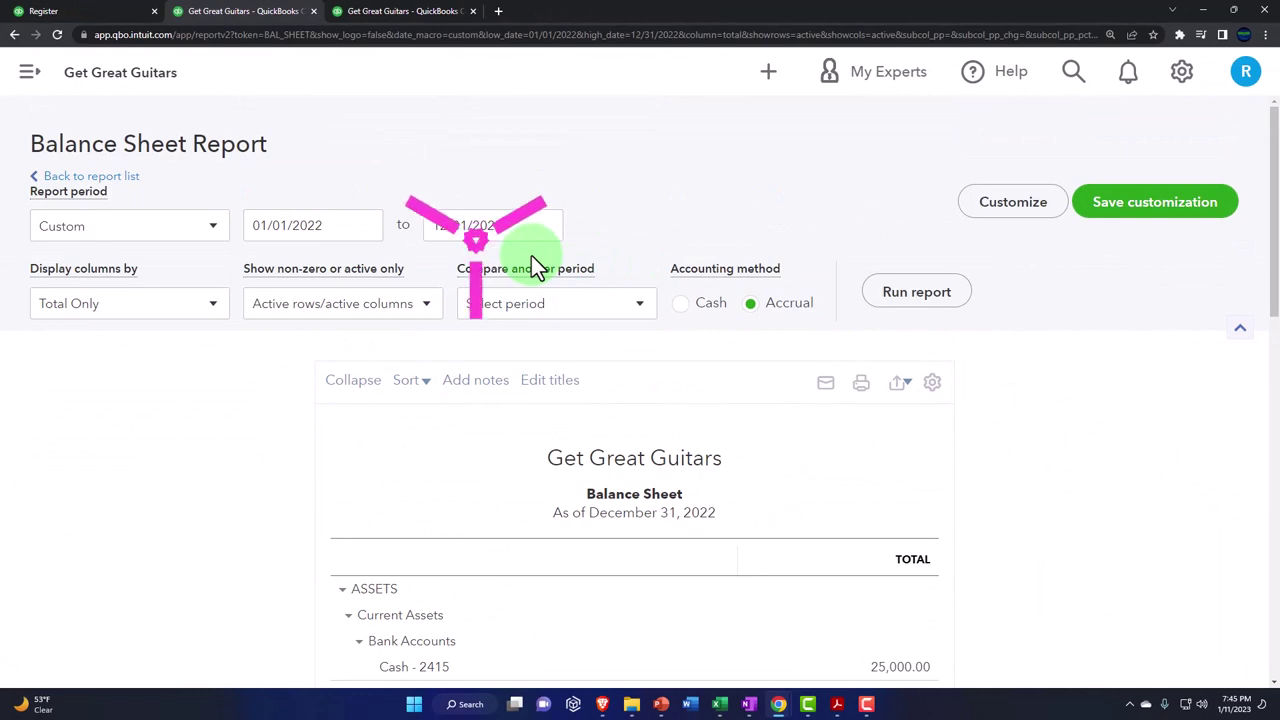
scroll(531, 258, down, 10)
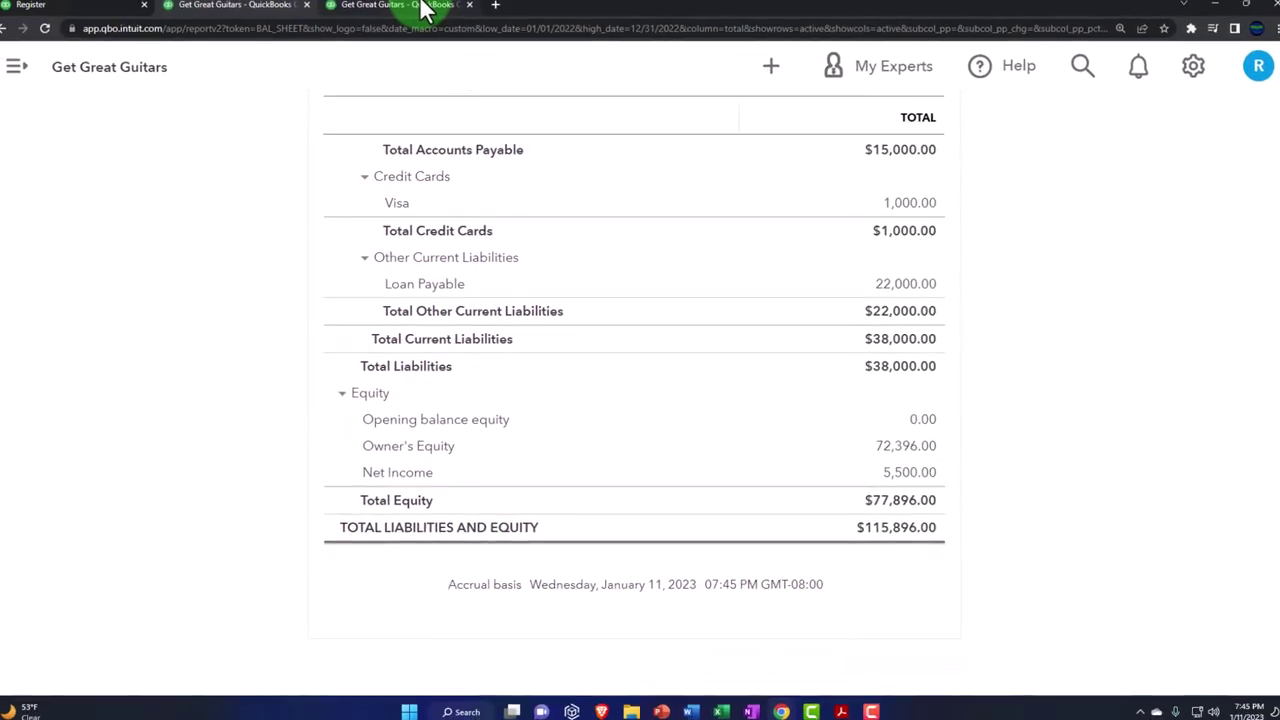
Check net income on the 2022 Profit and Loss report and compare against Owners Equity in the Trial Beginning Balances PDF in Acrobat Reader.
click(425, 6)
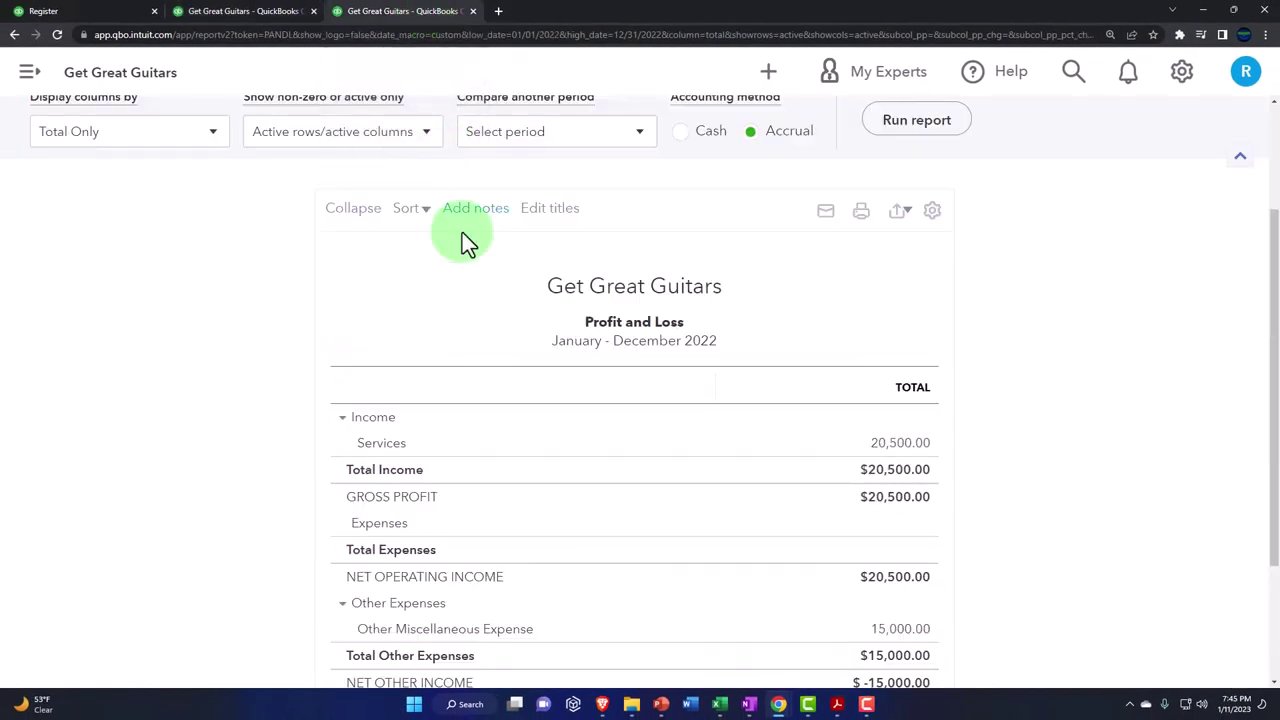
scroll(460, 250, up, 2)
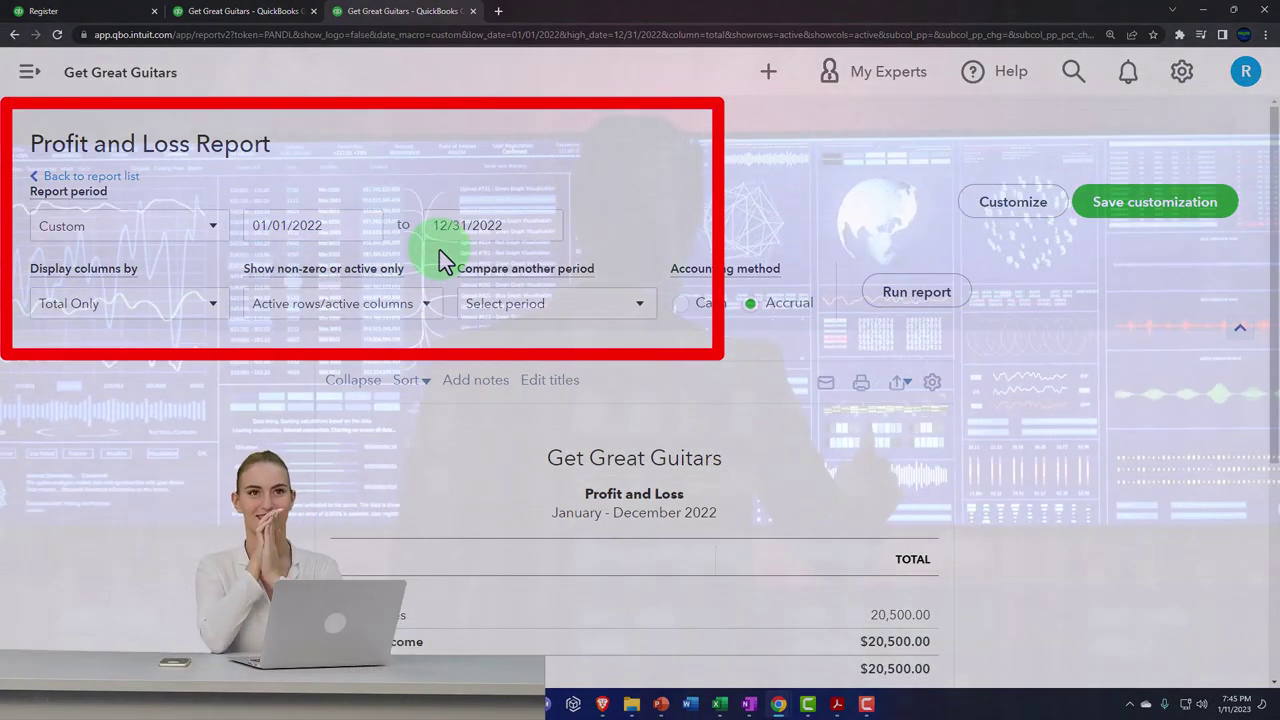
scroll(439, 249, down, 2)
scroll(439, 249, down, 1)
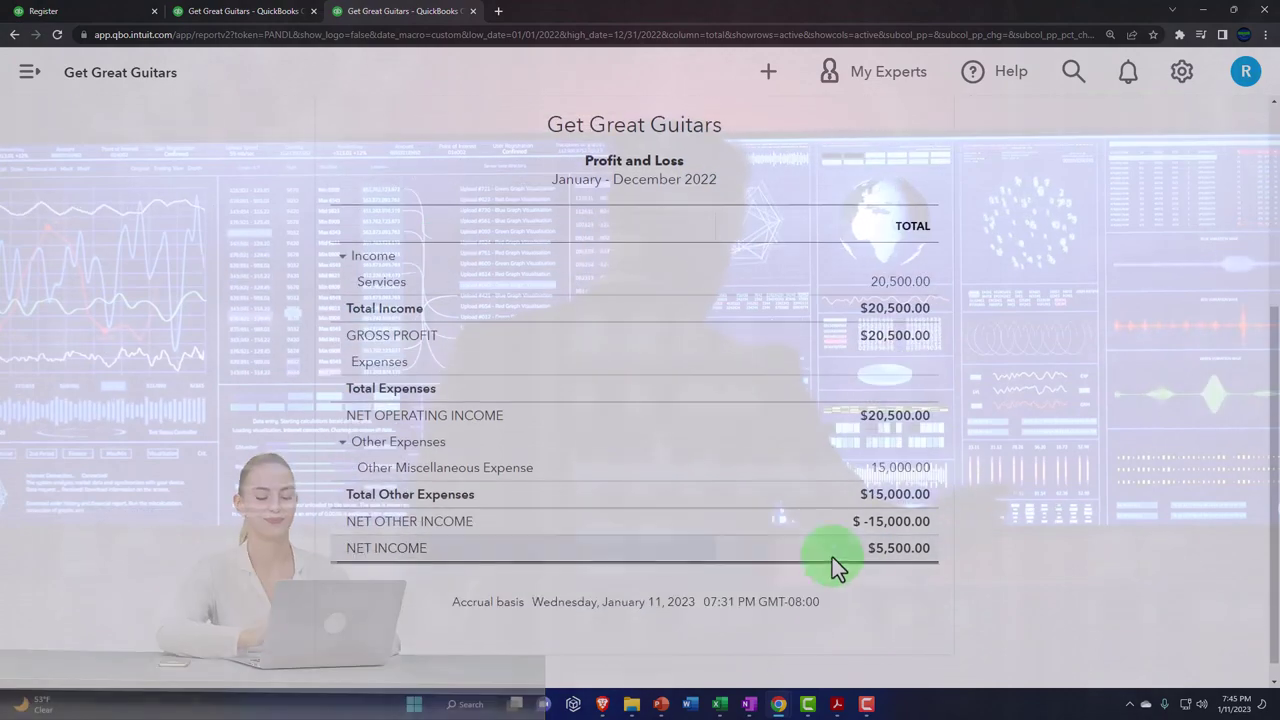
click(843, 704)
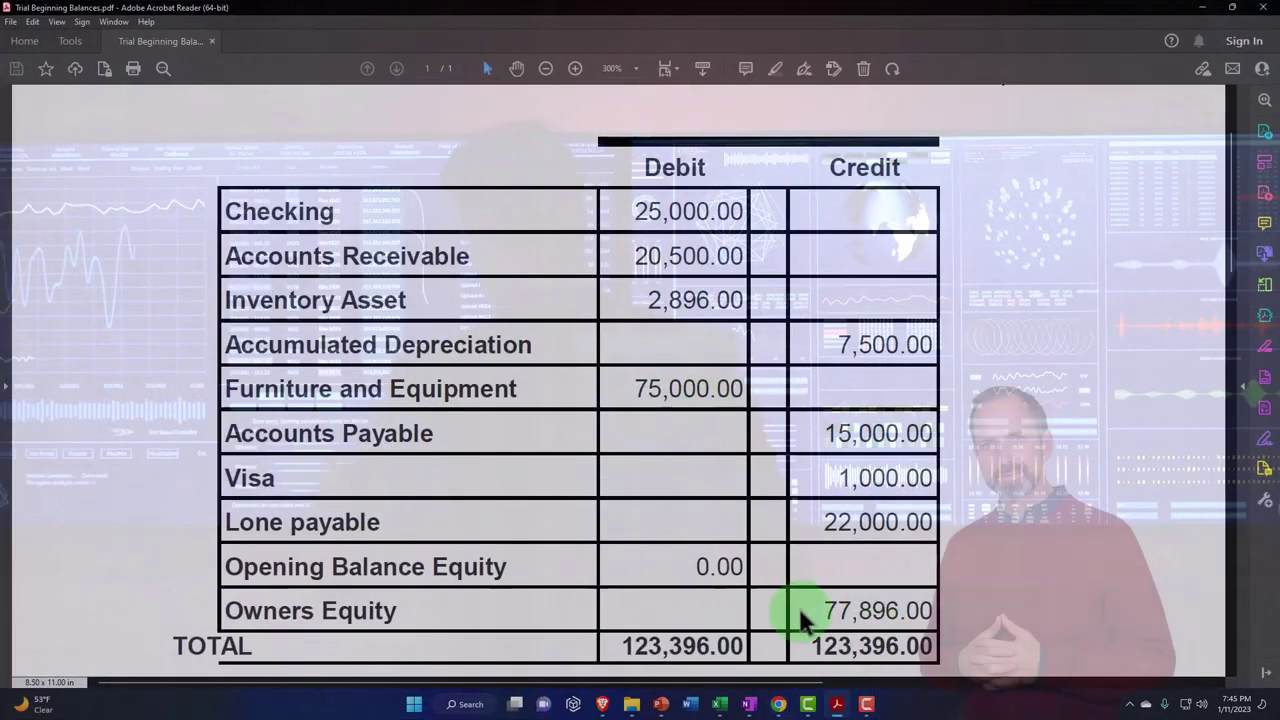
click(848, 705)
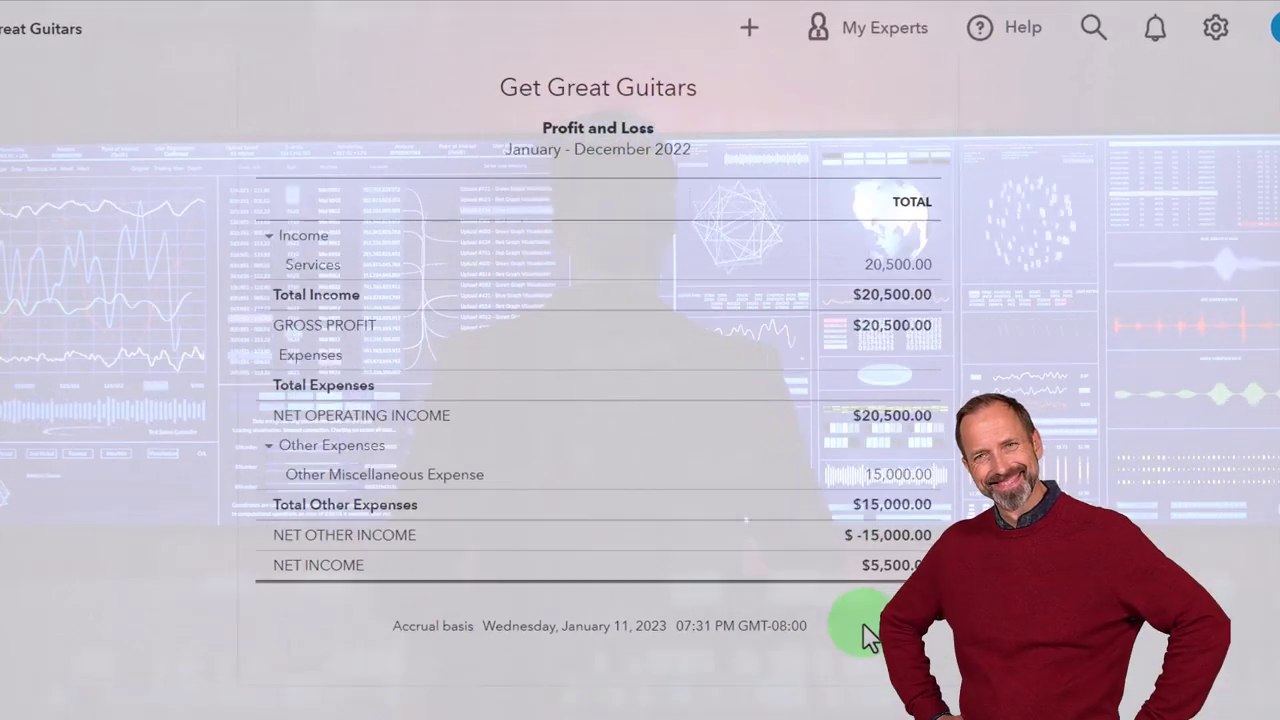